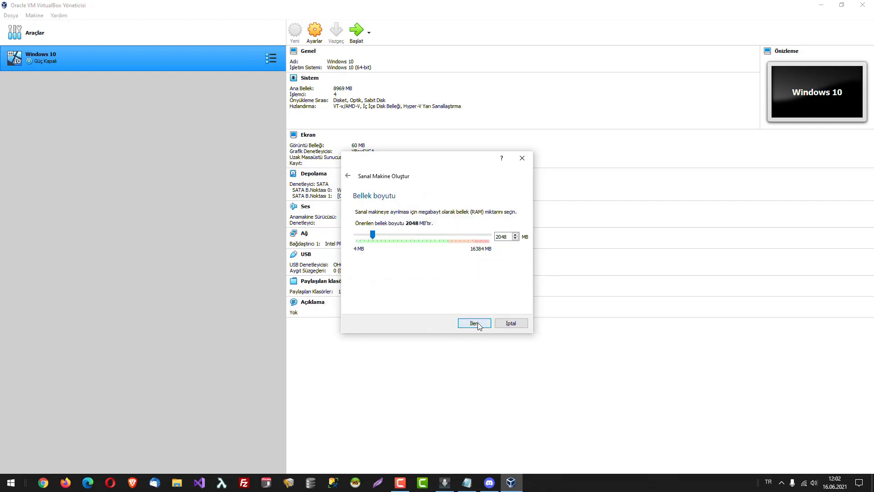
Raise the machine's memory to 4492 MB and choose to create a new virtual hard disk now.
{"action": "left_click_drag", "start_coordinate": [435, 161], "coordinate": [435, 167]}
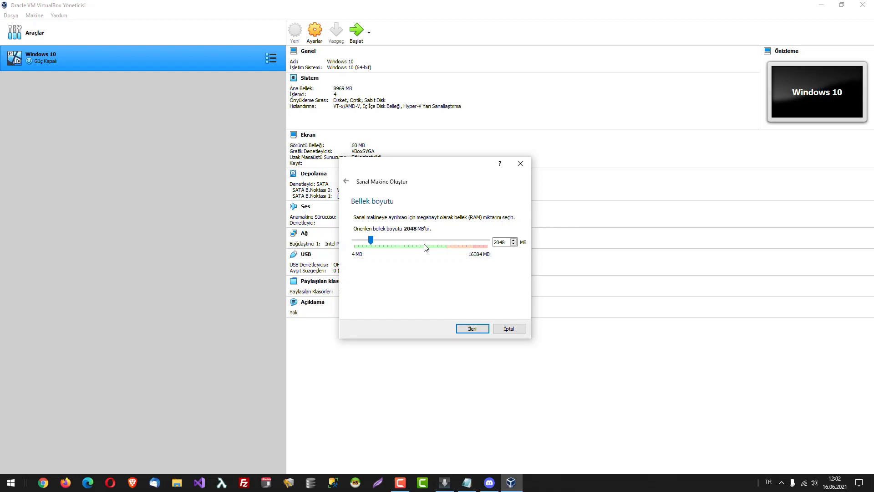
{"action": "left_click", "coordinate": [378, 242]}
{"action": "left_click_drag", "start_coordinate": [375, 240], "coordinate": [393, 243]}
{"action": "left_click_drag", "start_coordinate": [394, 243], "coordinate": [393, 249]}
{"action": "left_click", "coordinate": [471, 328]}
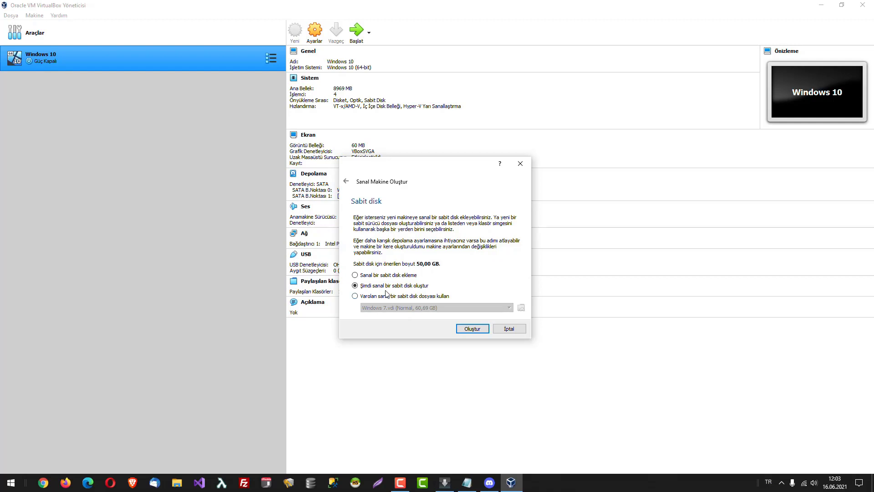
{"action": "left_click", "coordinate": [469, 330]}
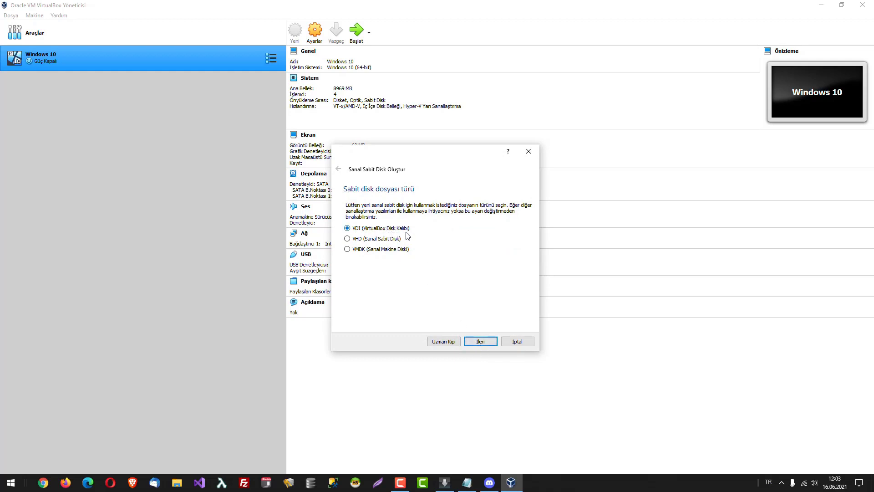
Keep the VDI type and dynamic allocation, set the size to 30,29 GB, and create the disk.
{"action": "left_click", "coordinate": [475, 343]}
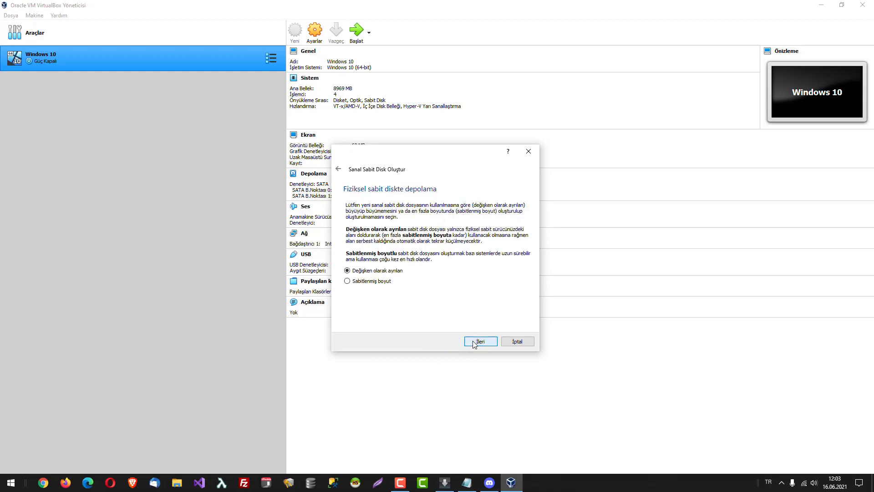
{"action": "left_click", "coordinate": [480, 346]}
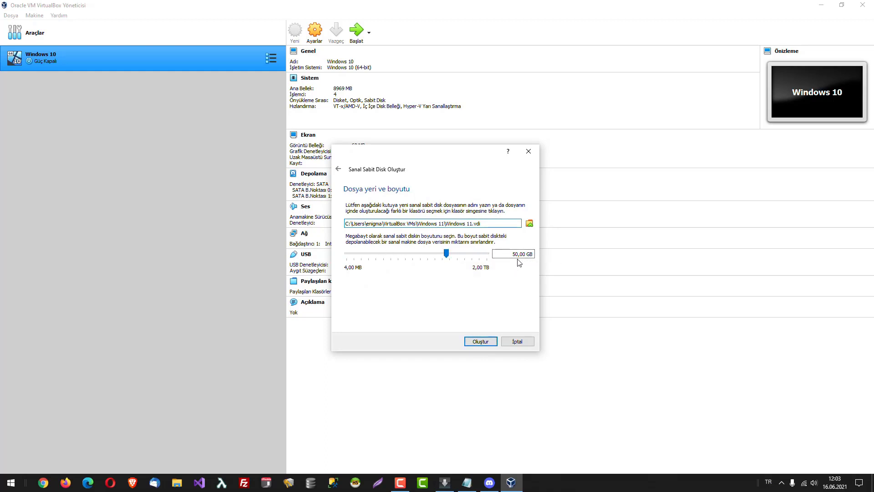
{"action": "left_click_drag", "start_coordinate": [446, 253], "coordinate": [441, 251]}
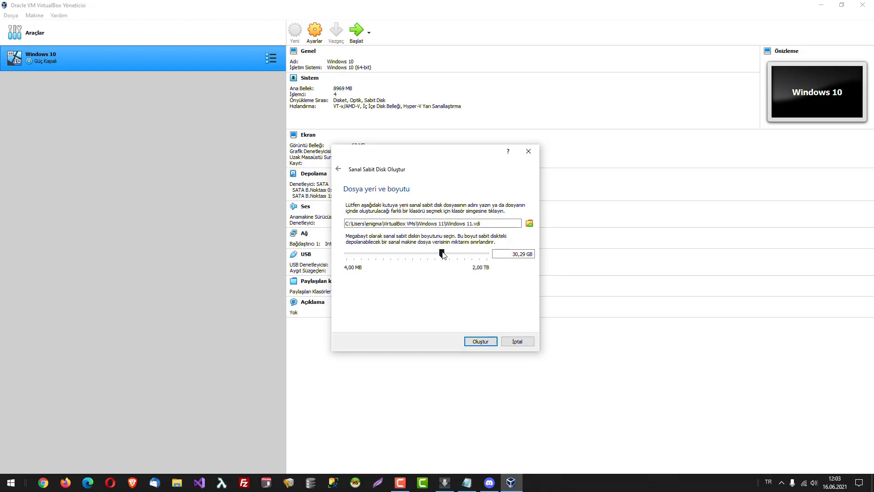
{"action": "left_click", "coordinate": [481, 341]}
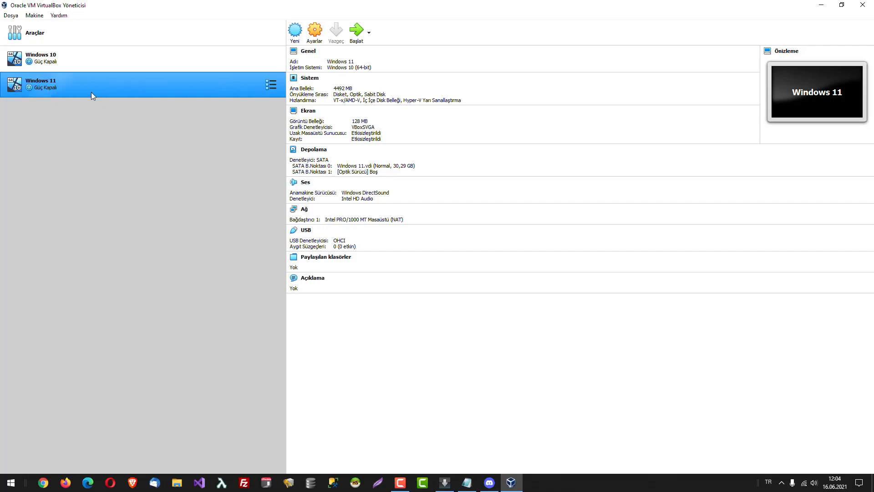
Start the Windows 11 machine with the build 21996 ISO from Downloads as its startup disk.
{"action": "left_click", "coordinate": [357, 33]}
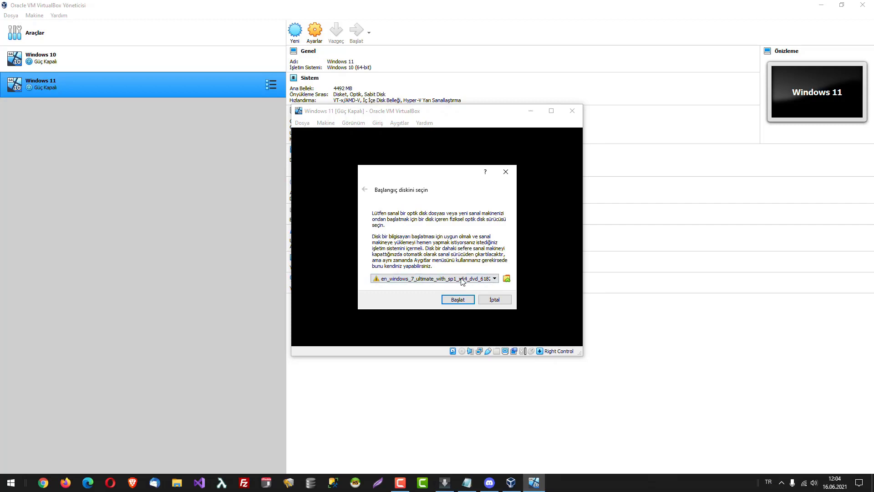
{"action": "left_click", "coordinate": [507, 278]}
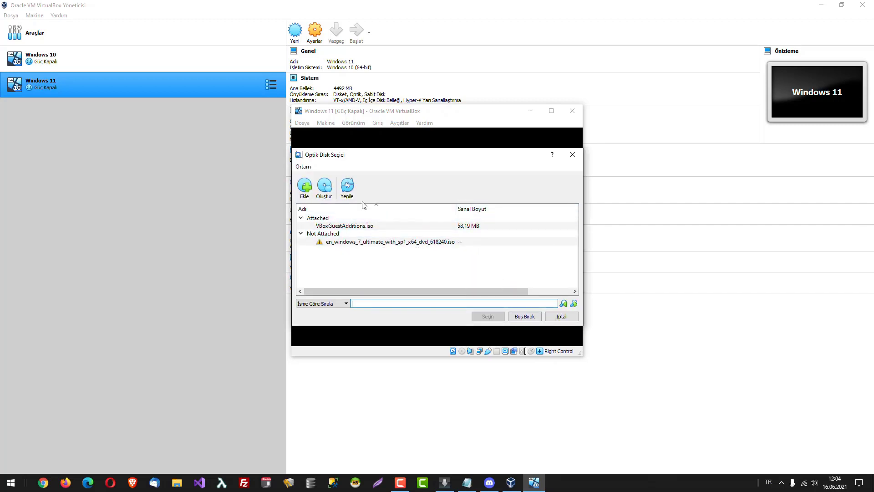
{"action": "left_click", "coordinate": [304, 188]}
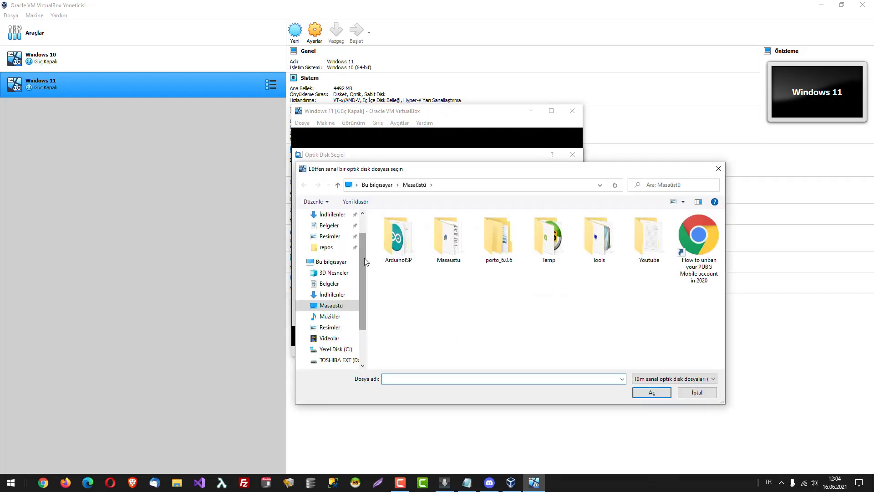
{"action": "left_click", "coordinate": [333, 296]}
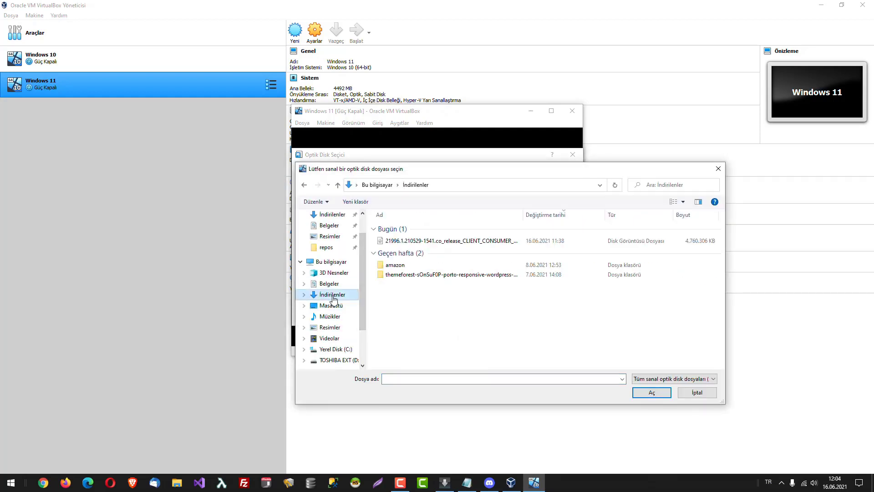
{"action": "double_click", "coordinate": [430, 242]}
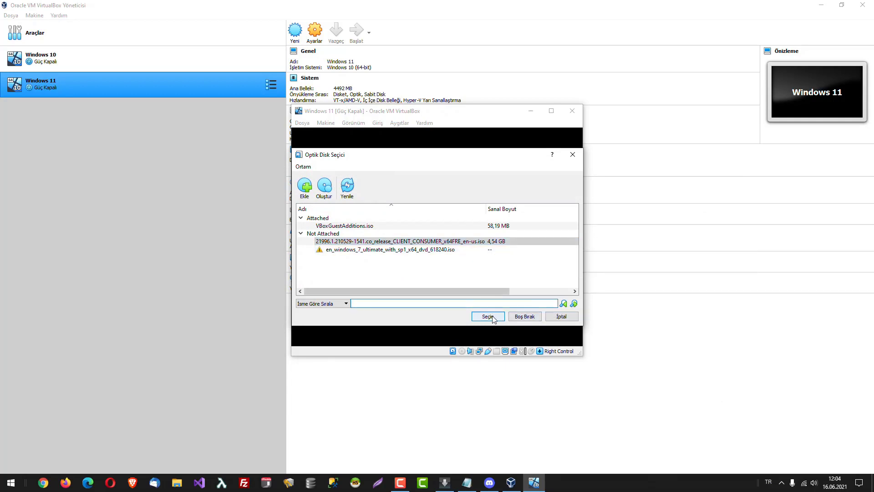
{"action": "left_click", "coordinate": [492, 316]}
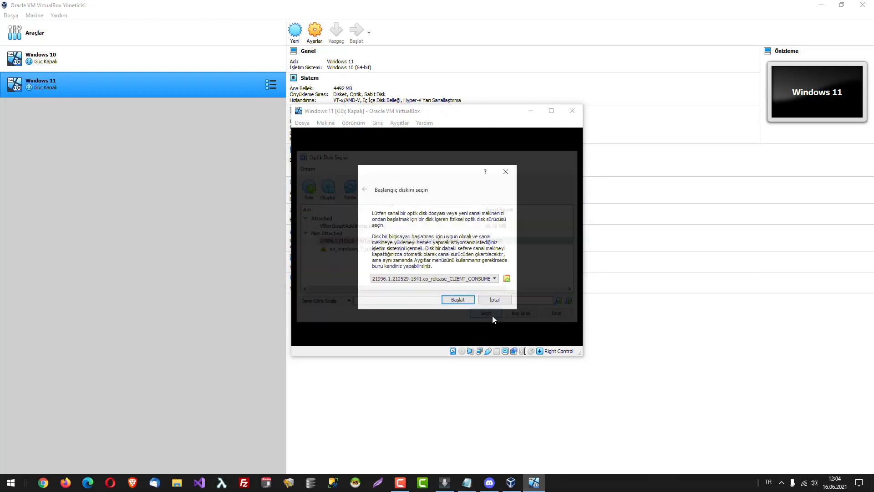
{"action": "left_click", "coordinate": [460, 302]}
Boot from the ISO and keep English (United States) as the install language.
{"action": "left_click", "coordinate": [551, 111]}
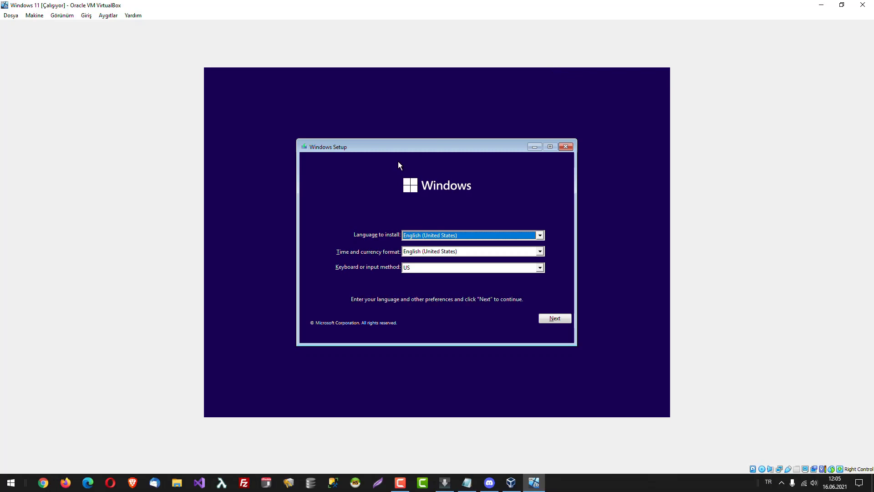
{"action": "left_click", "coordinate": [540, 235]}
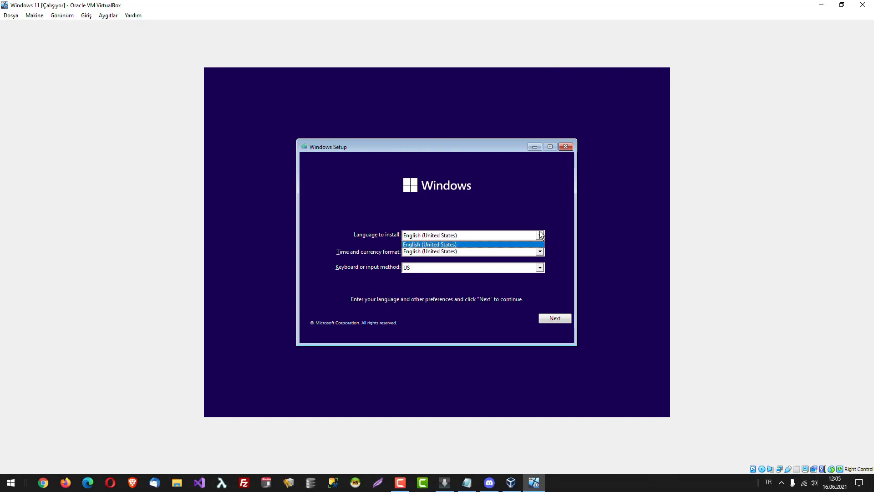
{"action": "left_click", "coordinate": [541, 235]}
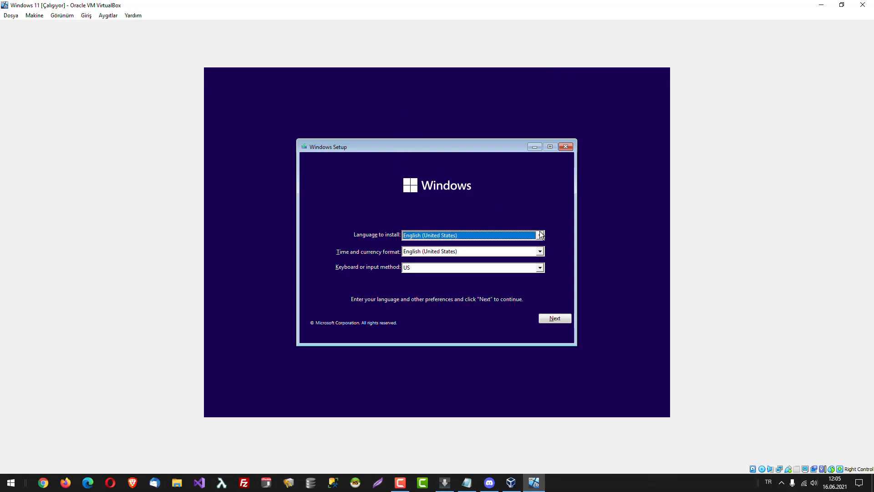
{"action": "left_click", "coordinate": [424, 237]}
{"action": "left_click", "coordinate": [423, 237]}
Set the time and currency format to Turkish (Turkey) with Turkish Q keyboard, then continue.
{"action": "left_click", "coordinate": [451, 252]}
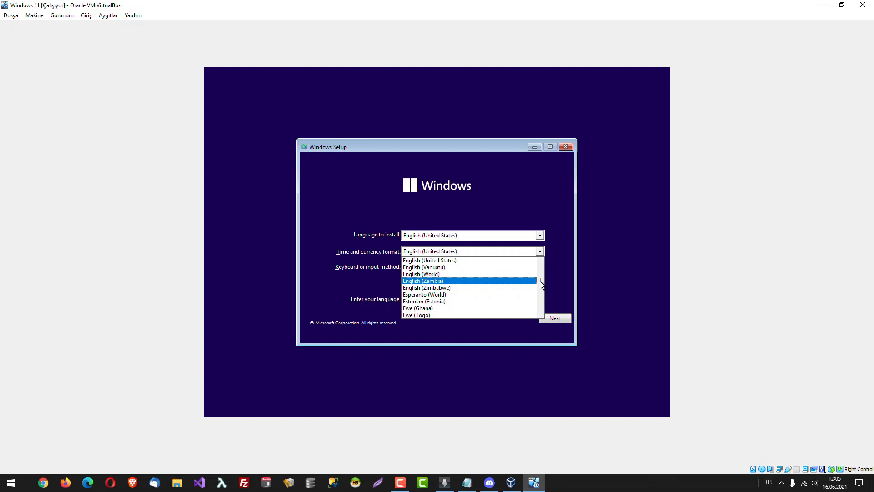
{"action": "left_click_drag", "start_coordinate": [540, 280], "coordinate": [537, 291]}
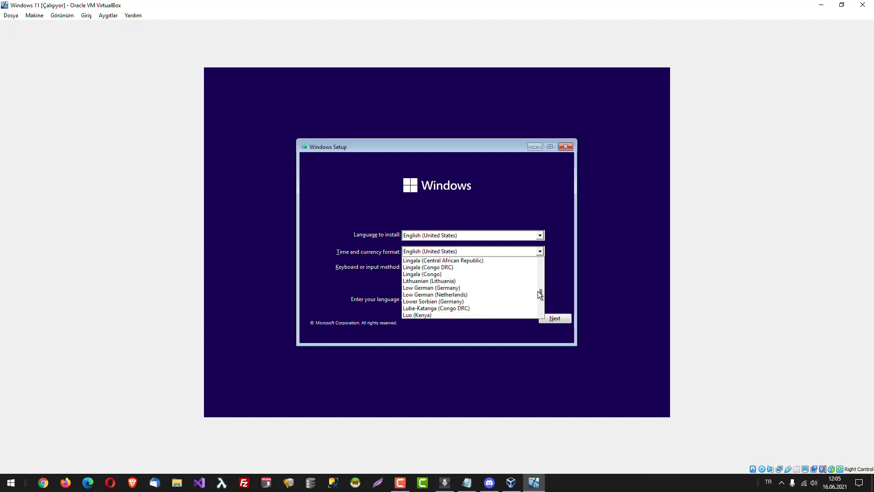
{"action": "key", "text": "t"}
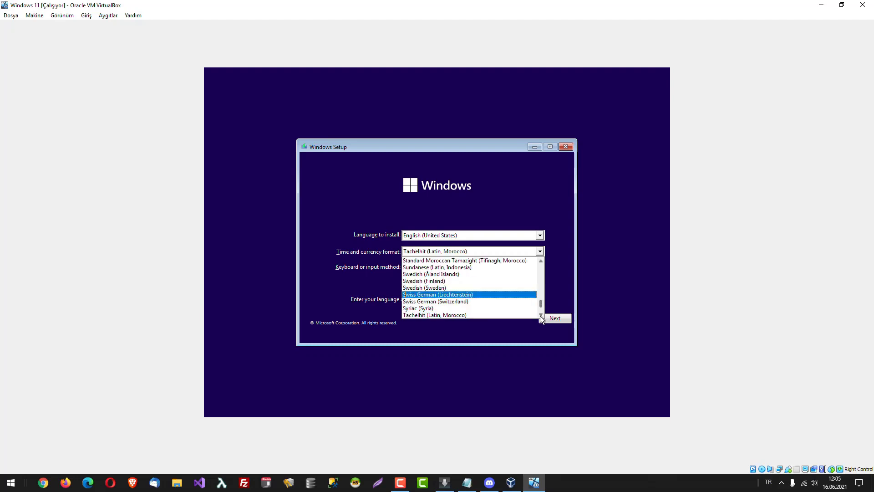
{"action": "scroll", "coordinate": [540, 318], "scroll_direction": "down", "scroll_amount": 2}
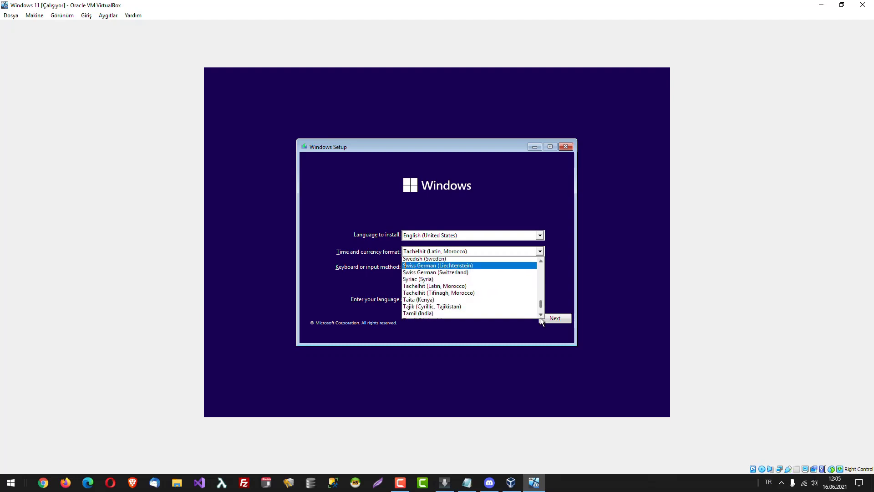
{"action": "scroll", "coordinate": [540, 317], "scroll_direction": "down", "scroll_amount": 3}
{"action": "scroll", "coordinate": [539, 305], "scroll_direction": "down", "scroll_amount": 15}
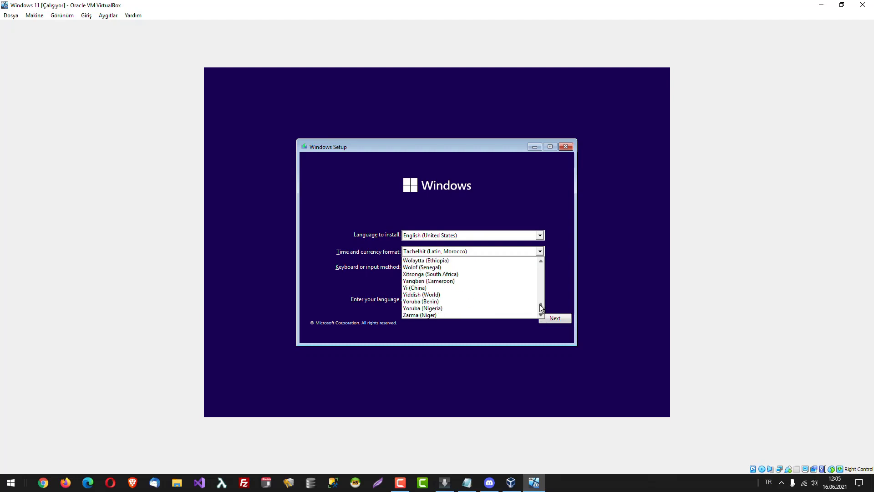
{"action": "left_click", "coordinate": [539, 252]}
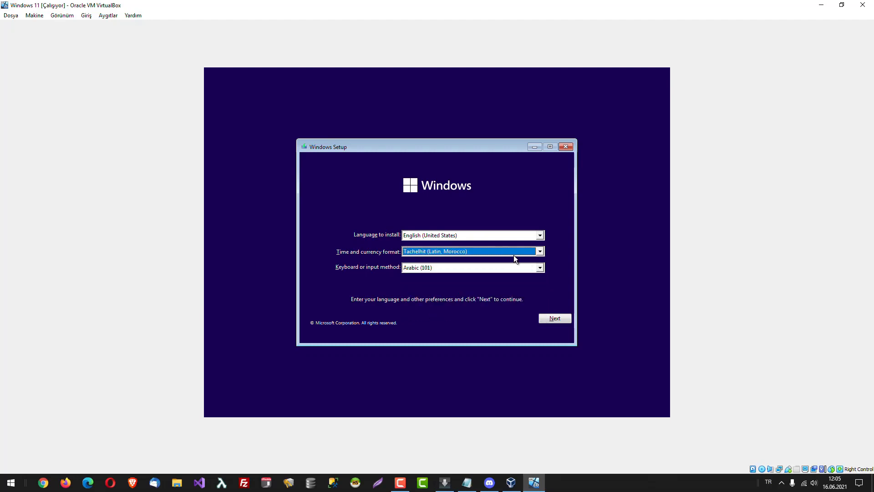
{"action": "scroll", "coordinate": [515, 258], "scroll_direction": "down", "scroll_amount": 12}
{"action": "scroll", "coordinate": [524, 255], "scroll_direction": "down", "scroll_amount": 15}
{"action": "left_click", "coordinate": [552, 319]}
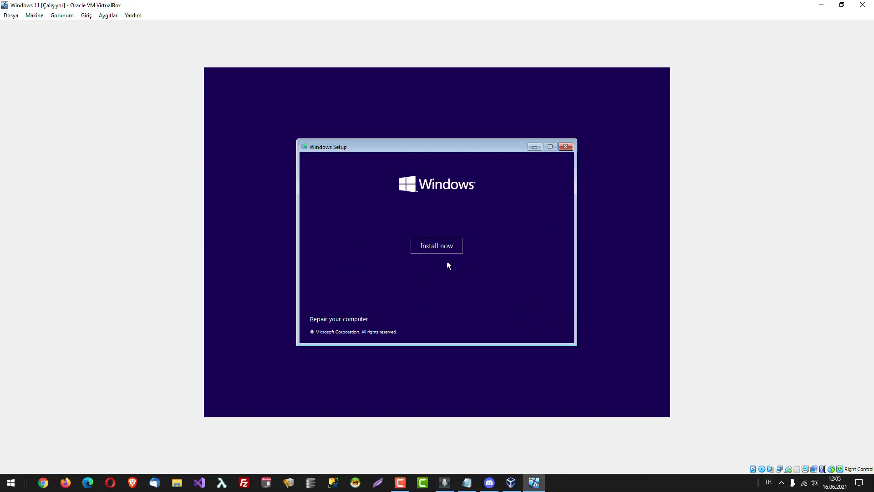
Start the installation and proceed without a product key.
{"action": "left_click", "coordinate": [445, 247]}
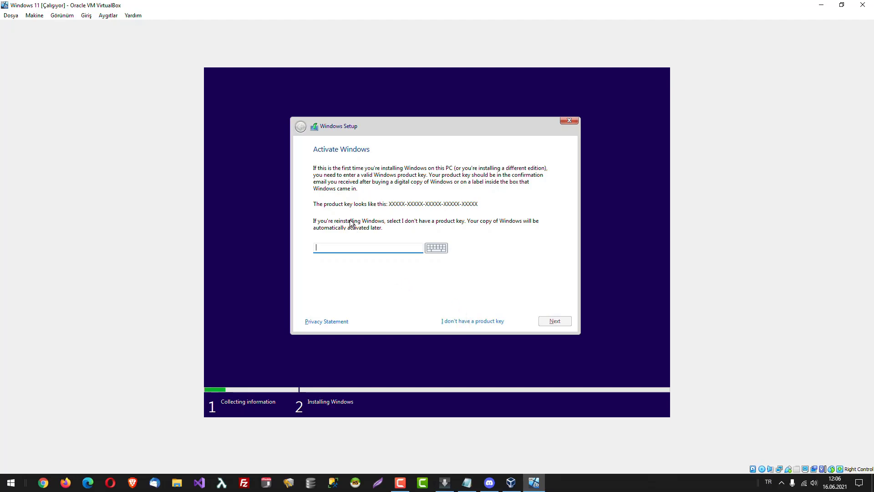
{"action": "left_click", "coordinate": [456, 322]}
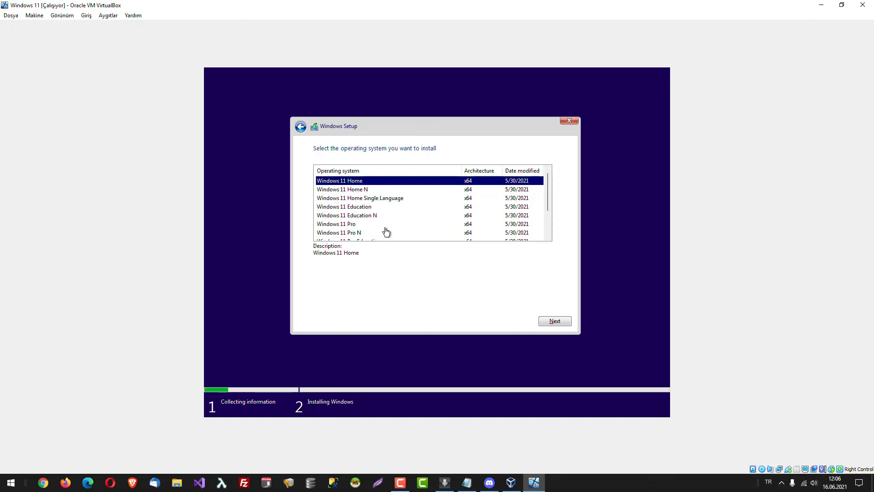
Select Windows 11 Home from the edition list and continue.
{"action": "left_click", "coordinate": [344, 226]}
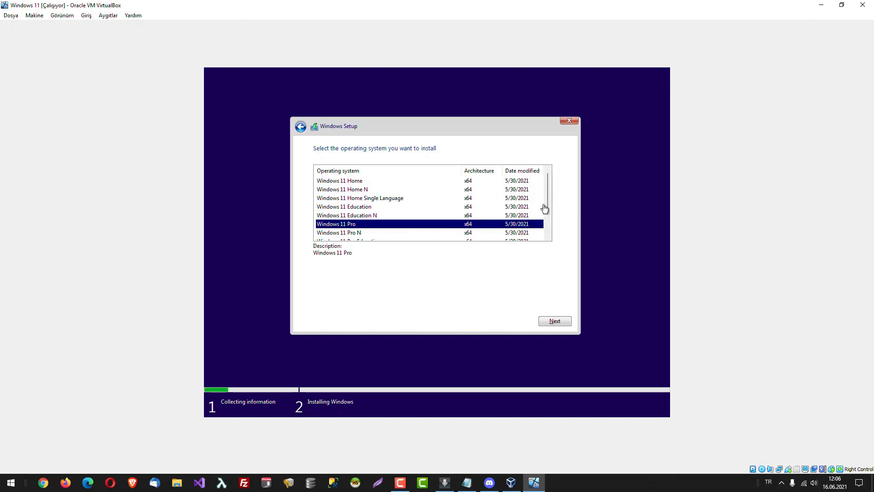
{"action": "left_click_drag", "start_coordinate": [547, 201], "coordinate": [548, 229]}
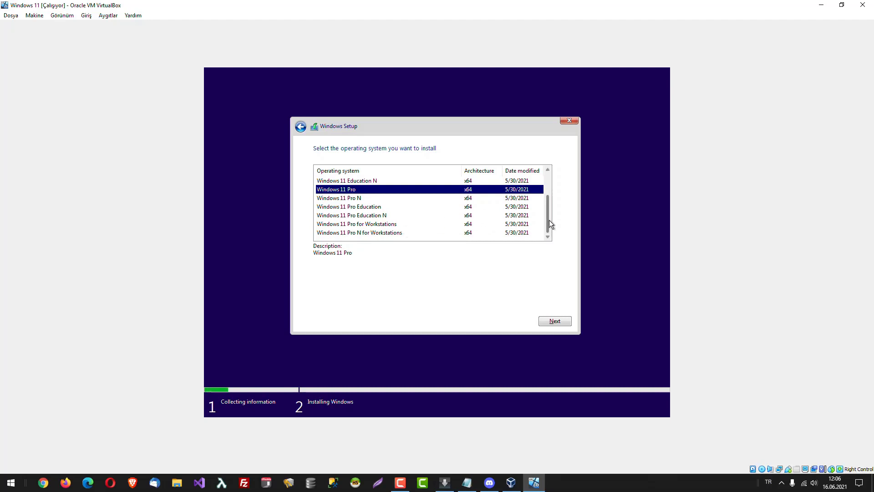
{"action": "left_click_drag", "start_coordinate": [549, 219], "coordinate": [543, 189]}
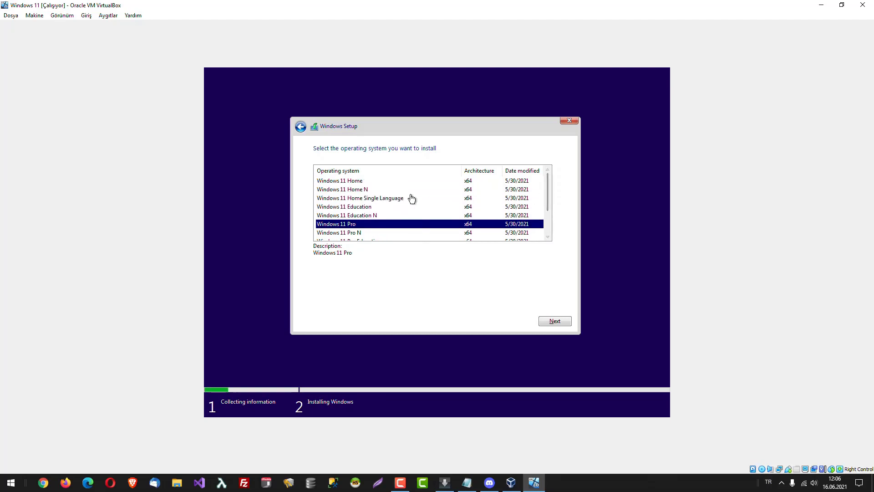
{"action": "left_click", "coordinate": [364, 183]}
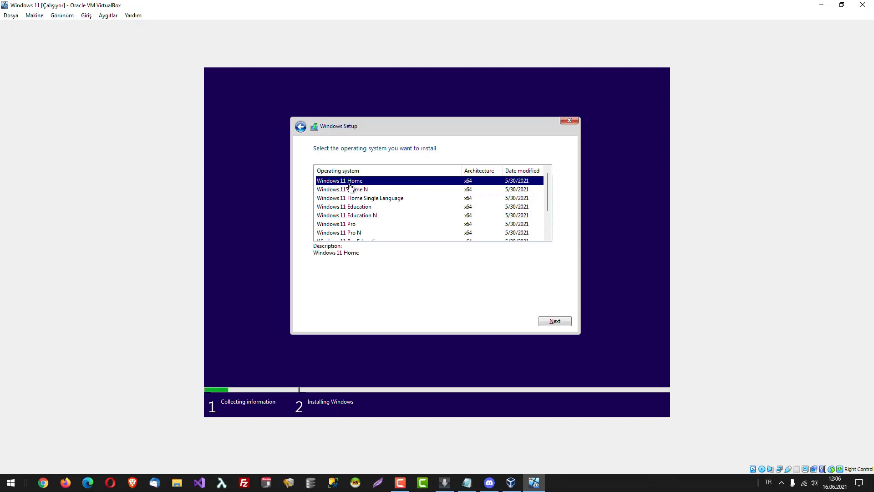
{"action": "left_click", "coordinate": [565, 323]}
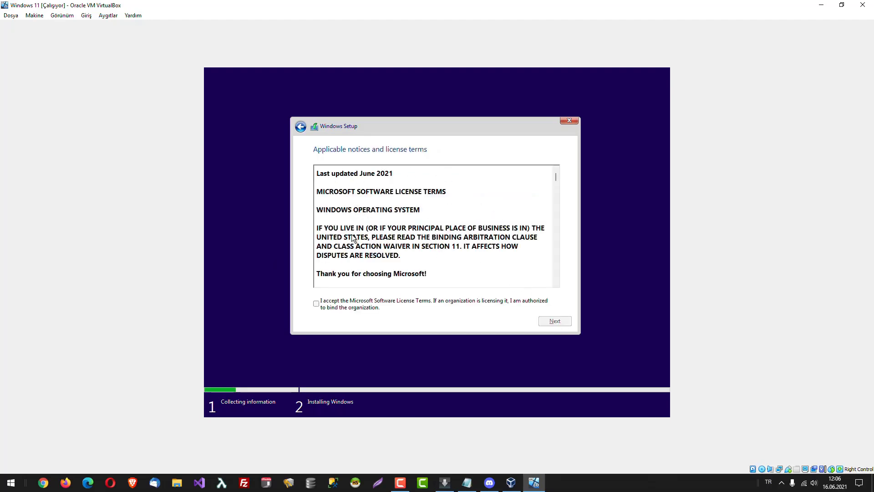
Accept the license terms and choose the Custom install type.
{"action": "left_click", "coordinate": [316, 303]}
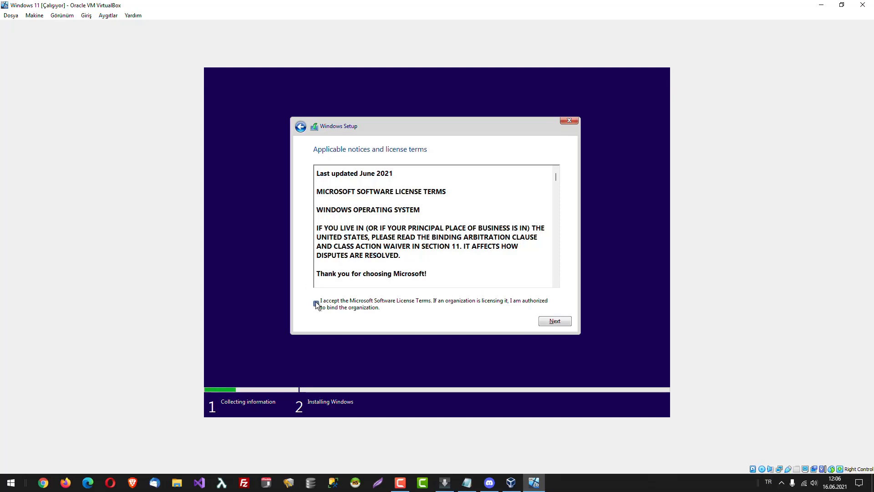
{"action": "left_click", "coordinate": [559, 321]}
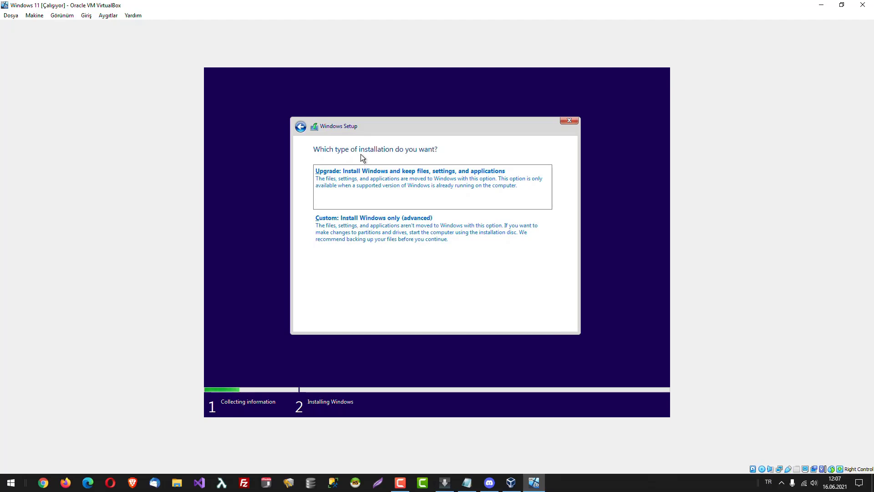
{"action": "left_click", "coordinate": [388, 234]}
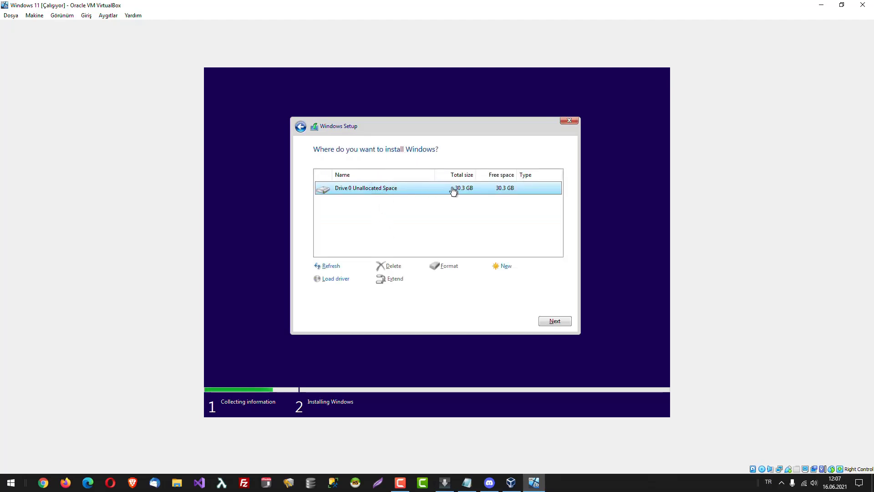
Create a new partition on the 30.3 GB drive and install Windows onto Drive 0 Partition 2.
{"action": "left_click", "coordinate": [506, 267]}
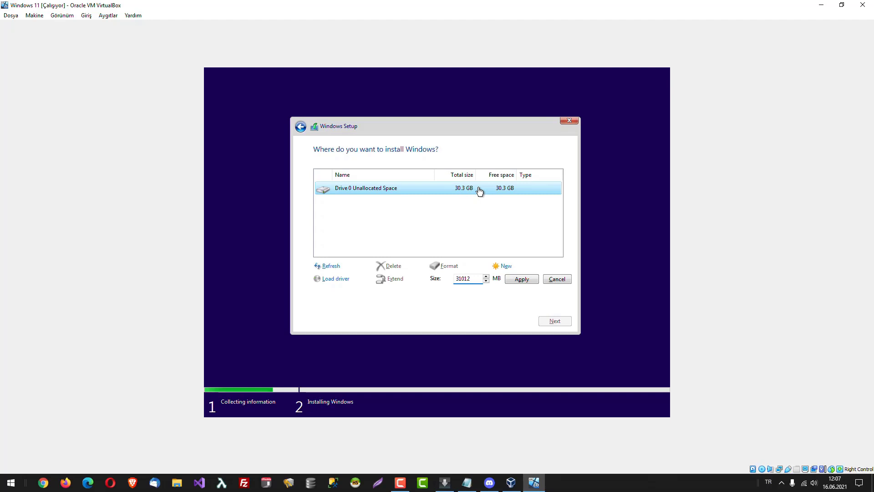
{"action": "left_click", "coordinate": [523, 280]}
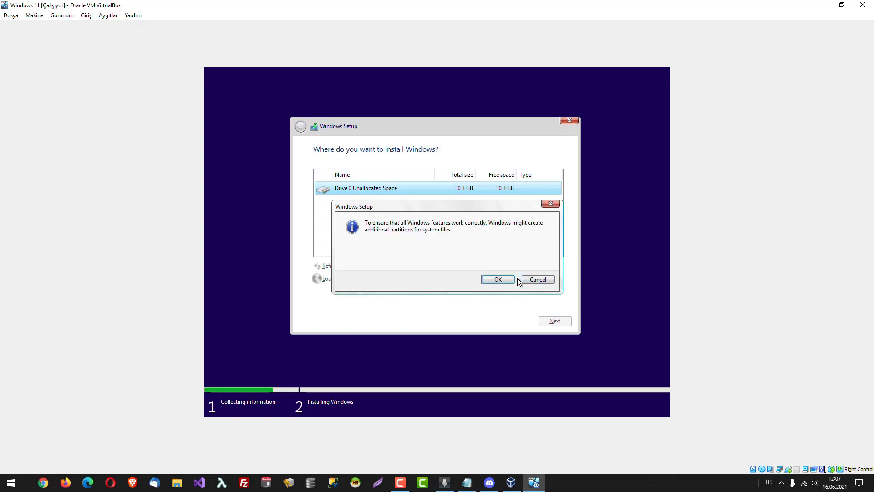
{"action": "left_click", "coordinate": [498, 280]}
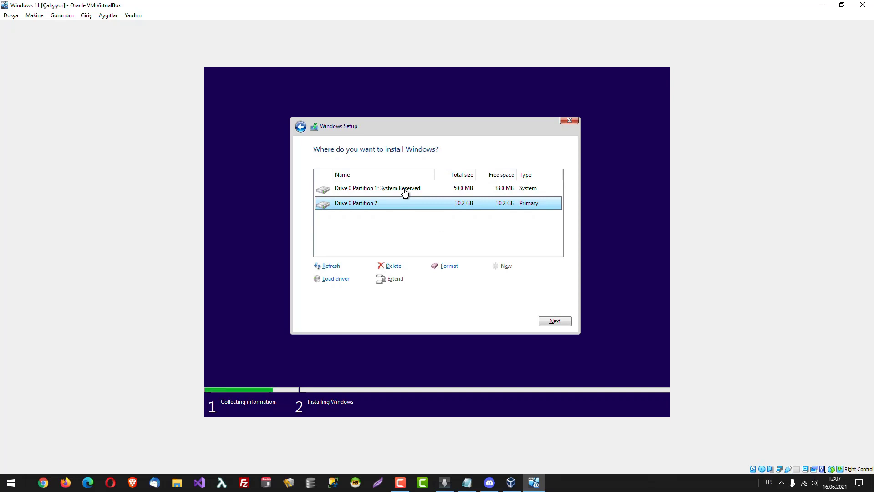
{"action": "left_click", "coordinate": [405, 193]}
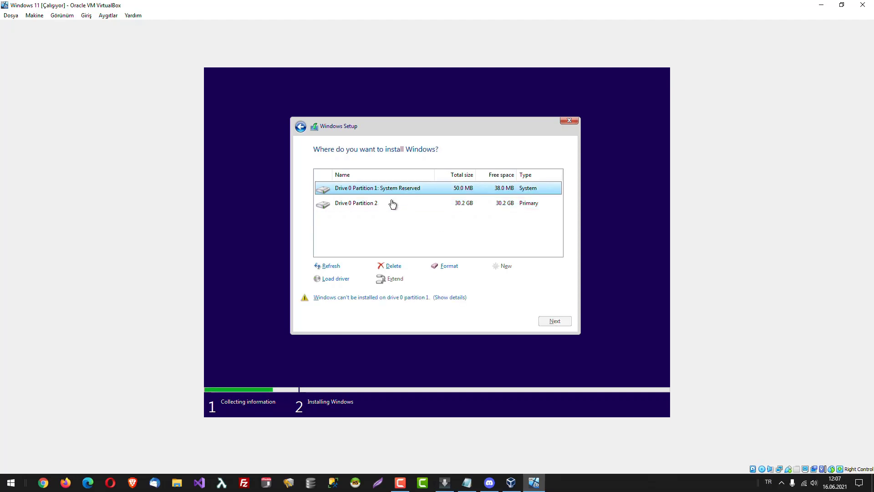
{"action": "left_click", "coordinate": [369, 208]}
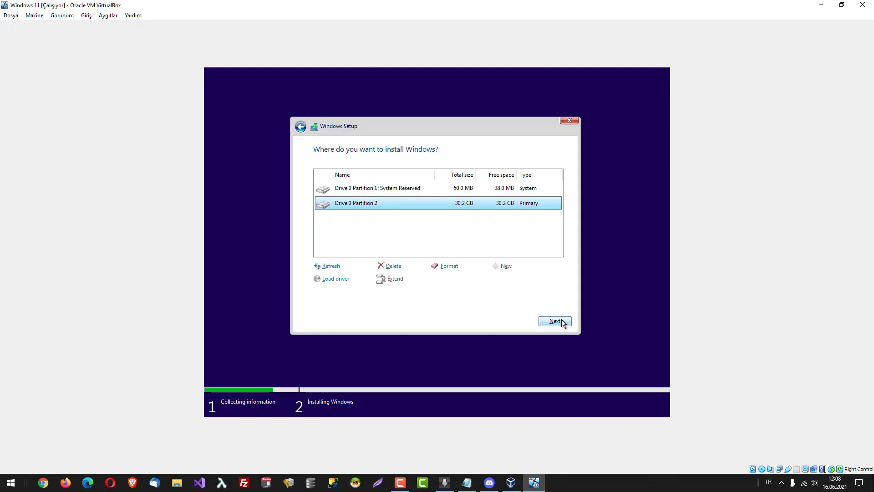
{"action": "left_click", "coordinate": [563, 323]}
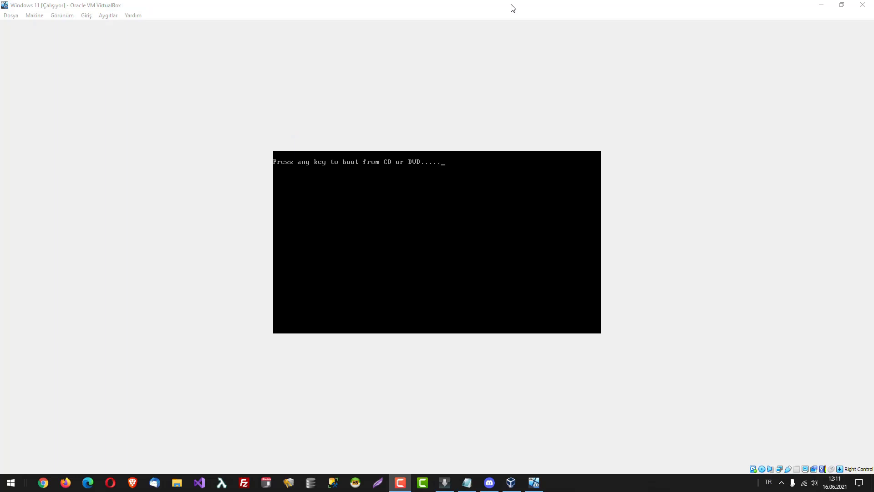
Continue past the boot prompt and focus the VM window until the region screen shows Turkey.
{"action": "key", "text": "Return"}
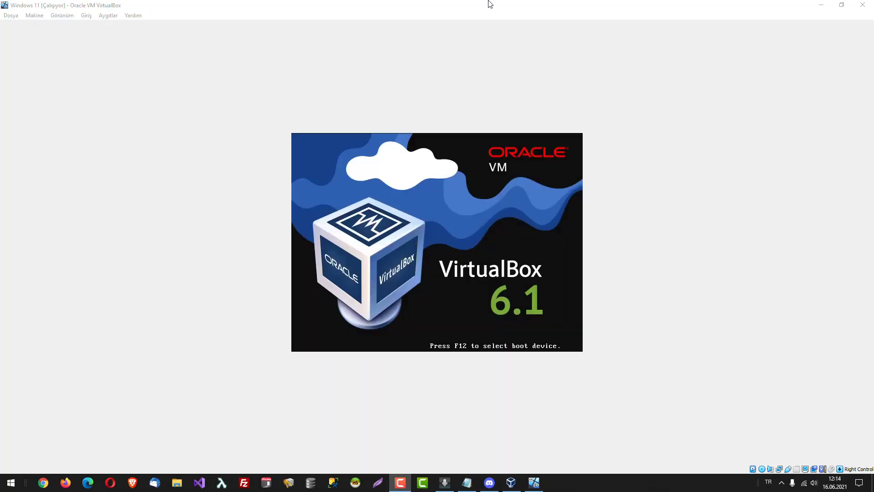
{"action": "left_click", "coordinate": [486, 63]}
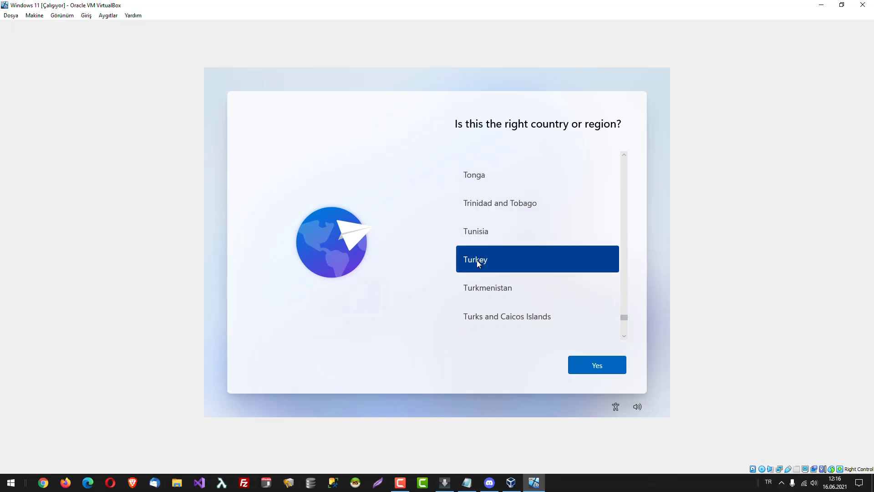
Accept Turkey as the region, then find and confirm the Turkish Q keyboard layout.
{"action": "left_click", "coordinate": [585, 365]}
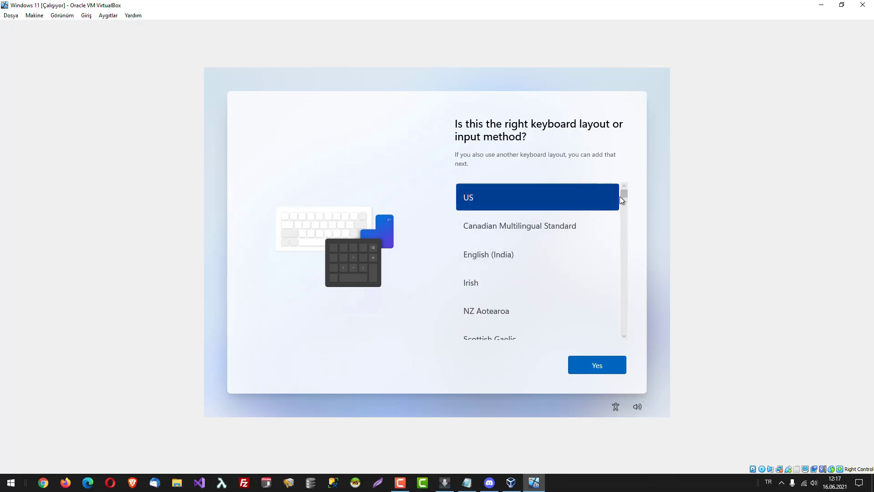
{"action": "left_click_drag", "start_coordinate": [624, 194], "coordinate": [636, 325]}
{"action": "left_click", "coordinate": [484, 236]}
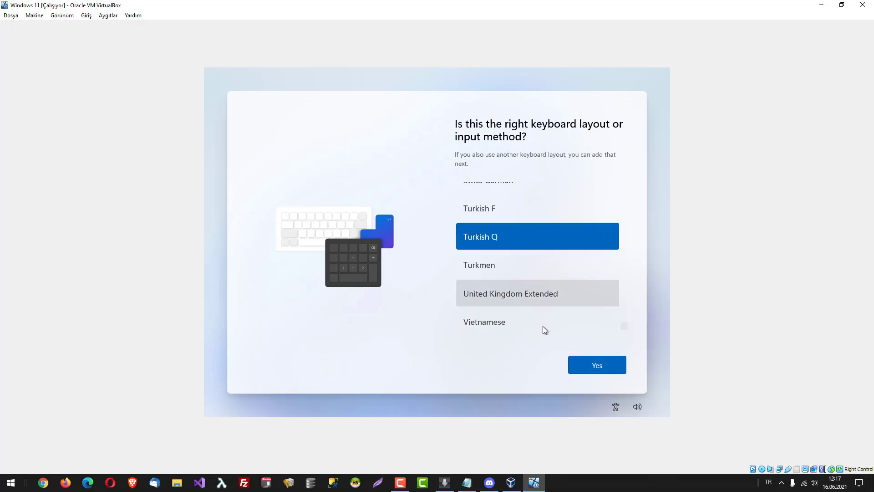
{"action": "left_click", "coordinate": [594, 365]}
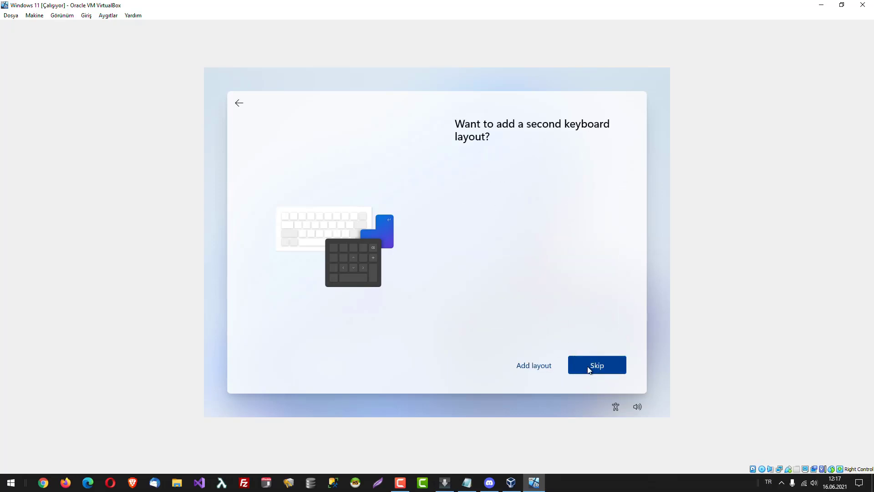
Decline to add a second keyboard layout.
{"action": "left_click", "coordinate": [588, 367]}
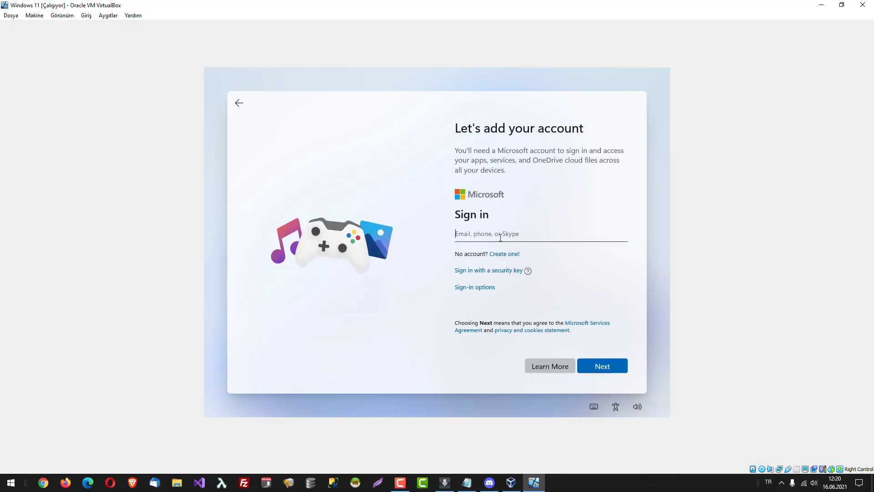
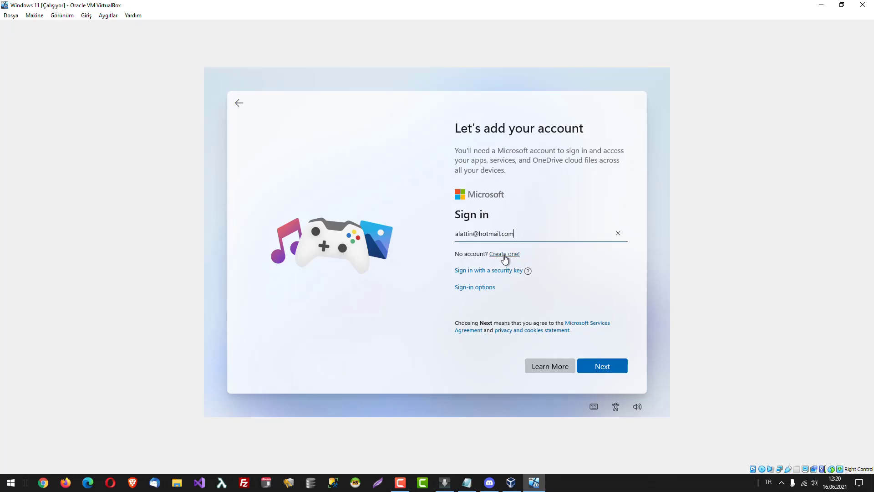
Enter the account e-mail, then the account password, to sign in to the Microsoft account.
{"action": "left_click", "coordinate": [613, 371]}
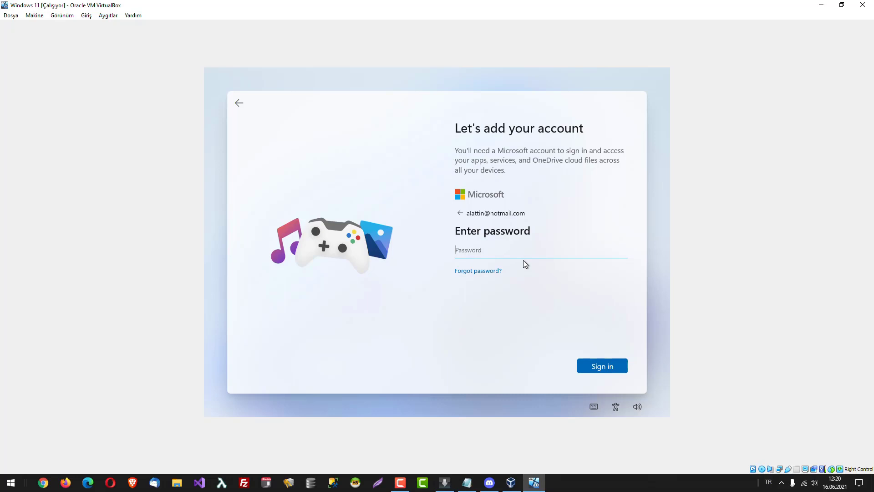
{"action": "type", "text": "••••••••••"}
{"action": "left_click", "coordinate": [607, 365]}
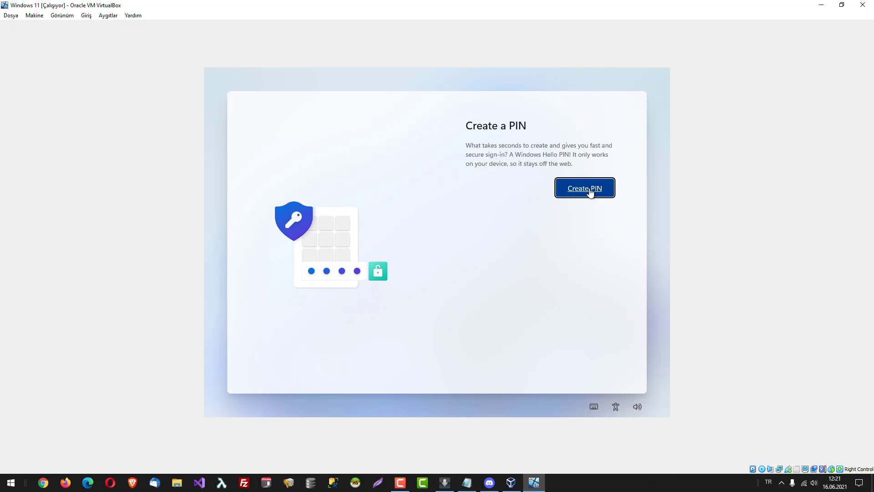
Create a Windows Hello PIN, revealing the confirmation entry to check it before saving.
{"action": "left_click", "coordinate": [588, 189]}
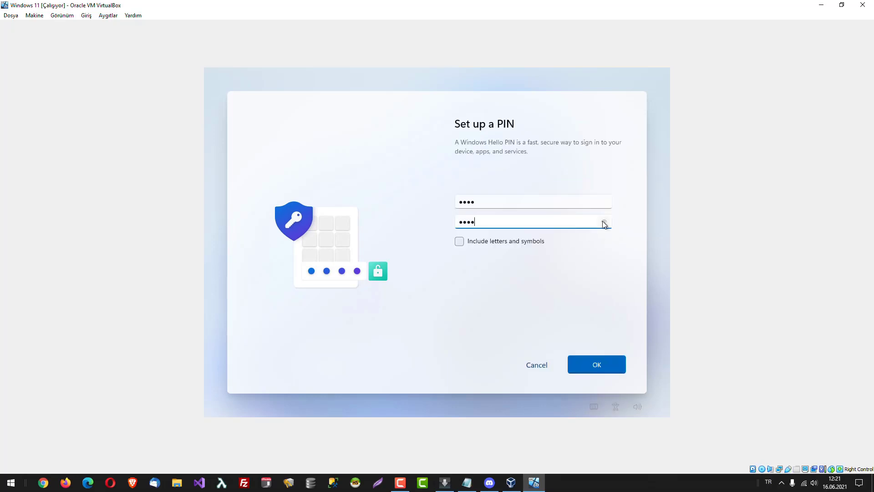
{"action": "left_click", "coordinate": [604, 223]}
{"action": "left_click", "coordinate": [606, 362]}
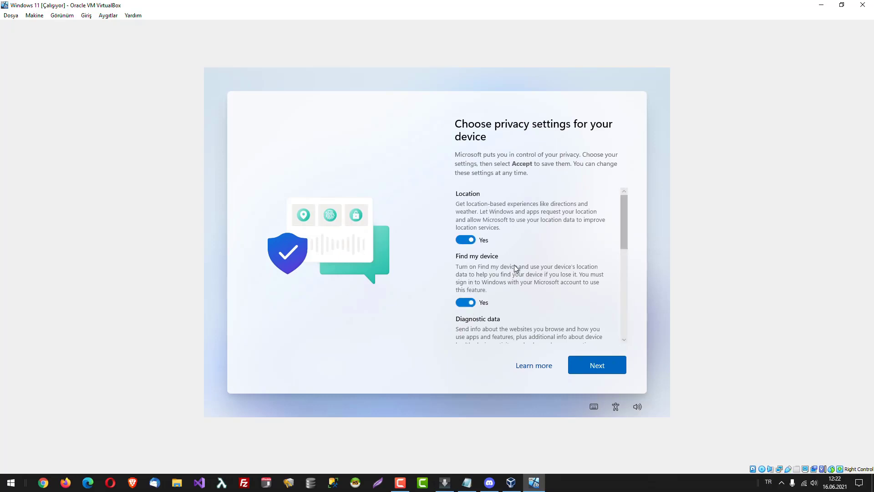
Set Location, Find my device and Inking & typing to No, with Diagnostic data Required only.
{"action": "left_click_drag", "start_coordinate": [623, 223], "coordinate": [622, 253]}
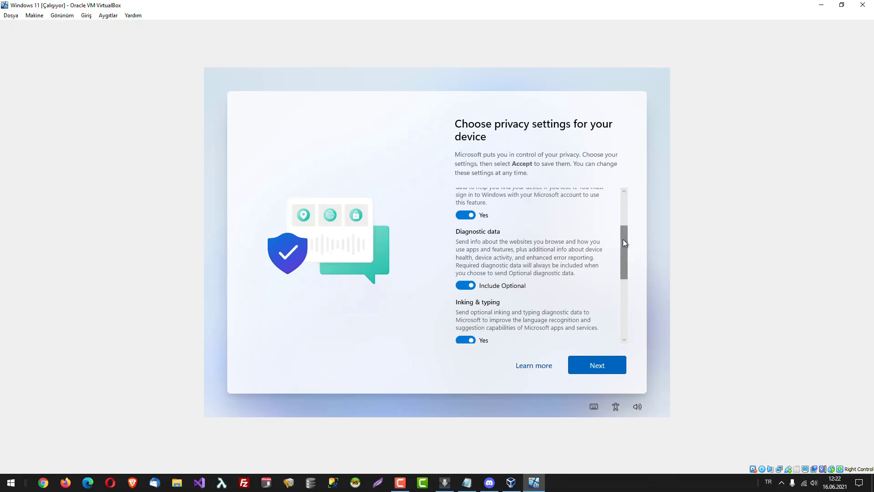
{"action": "left_click_drag", "start_coordinate": [623, 240], "coordinate": [610, 184]}
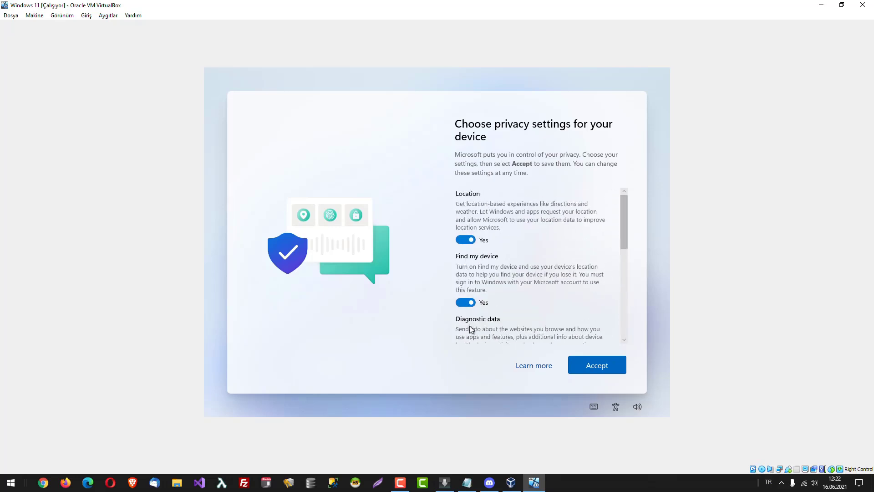
{"action": "left_click", "coordinate": [463, 241]}
{"action": "left_click", "coordinate": [460, 294]}
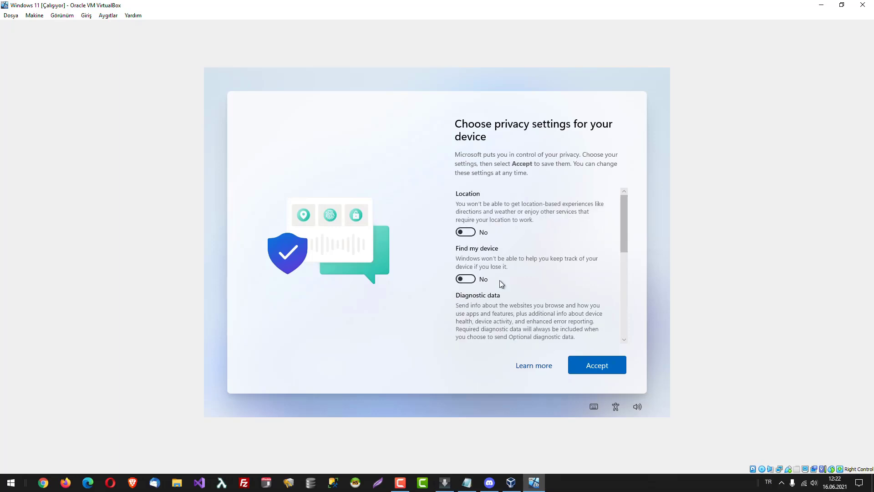
{"action": "left_click_drag", "start_coordinate": [627, 227], "coordinate": [623, 267]}
{"action": "left_click", "coordinate": [465, 240]}
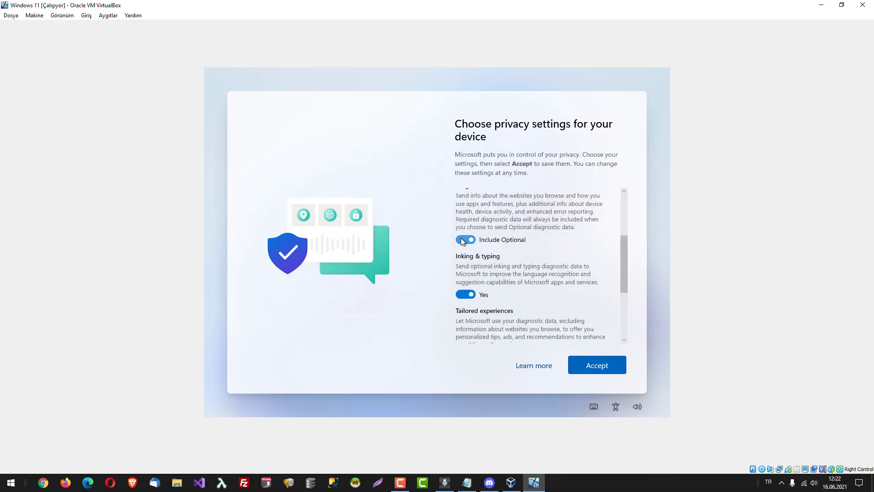
{"action": "left_click", "coordinate": [464, 292]}
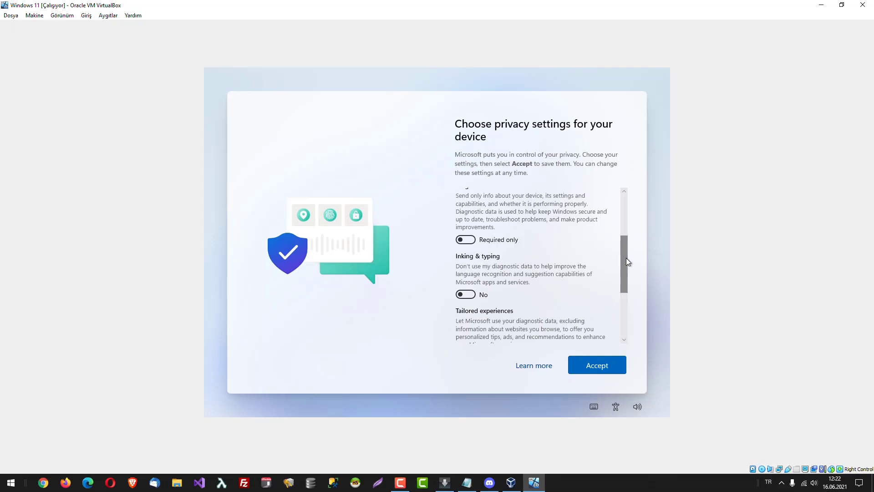
Set Tailored experiences and Advertising ID to No and accept the privacy choices.
{"action": "left_click_drag", "start_coordinate": [627, 258], "coordinate": [621, 313]}
{"action": "left_click", "coordinate": [465, 239]}
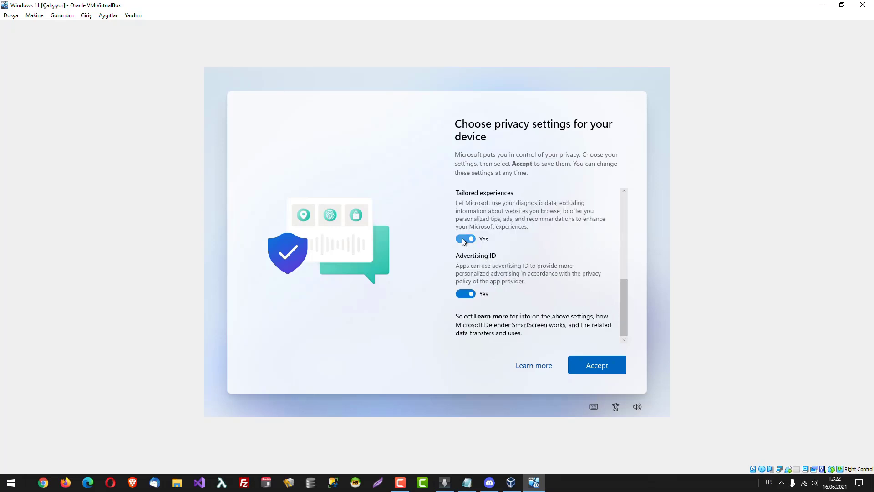
{"action": "left_click", "coordinate": [463, 293]}
{"action": "left_click_drag", "start_coordinate": [629, 295], "coordinate": [616, 348]}
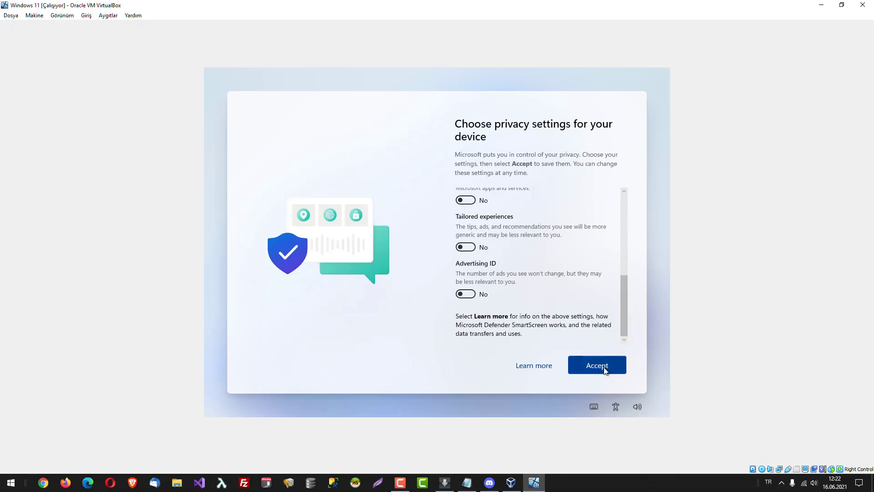
{"action": "left_click", "coordinate": [602, 367]}
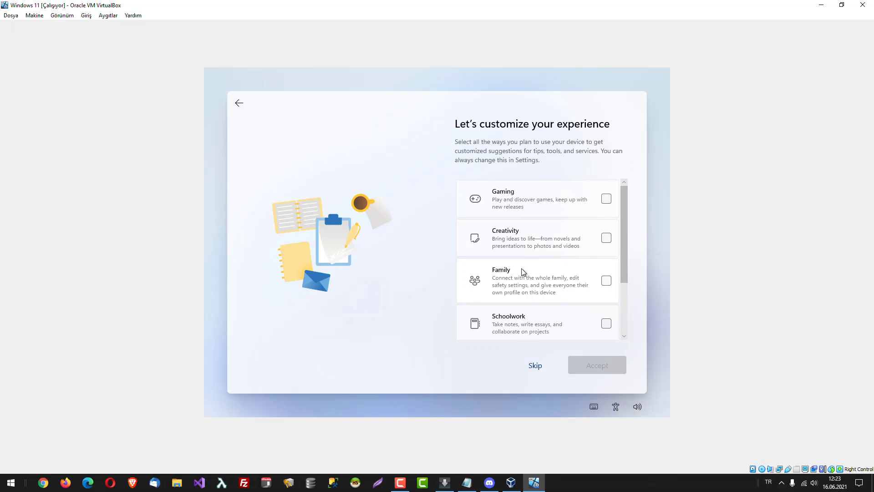
Tick Gaming, Creativity, Business and Entertainment as the device's planned uses and accept.
{"action": "left_click_drag", "start_coordinate": [625, 275], "coordinate": [626, 329]}
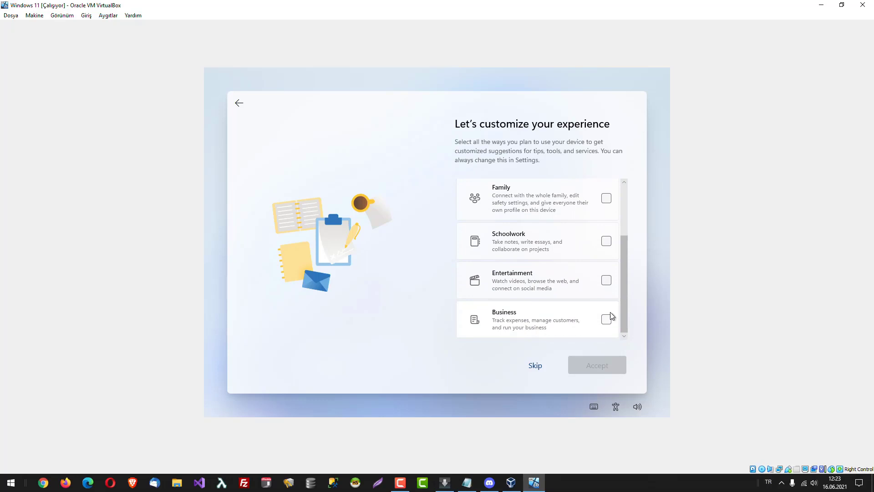
{"action": "left_click_drag", "start_coordinate": [627, 280], "coordinate": [623, 201]}
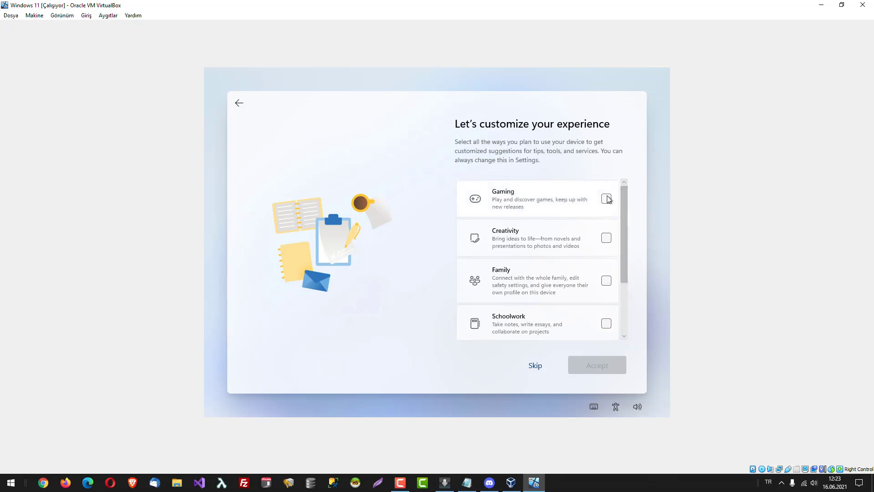
{"action": "left_click", "coordinate": [607, 199]}
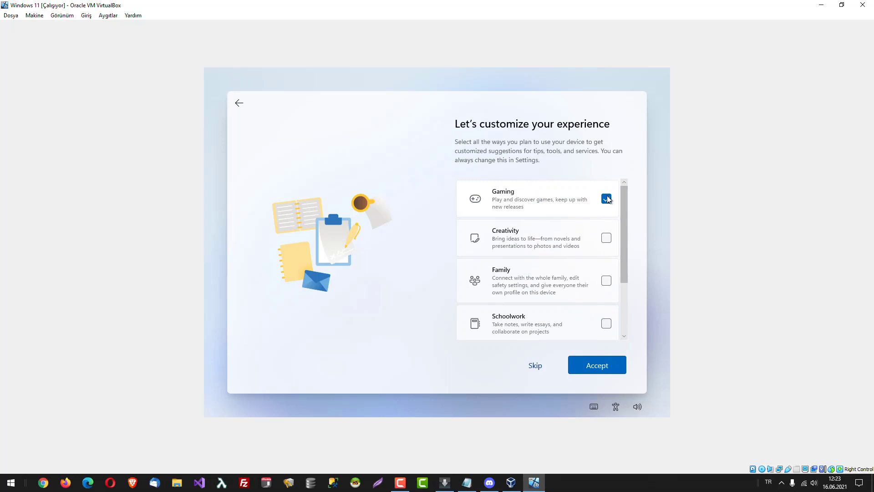
{"action": "left_click", "coordinate": [607, 238]}
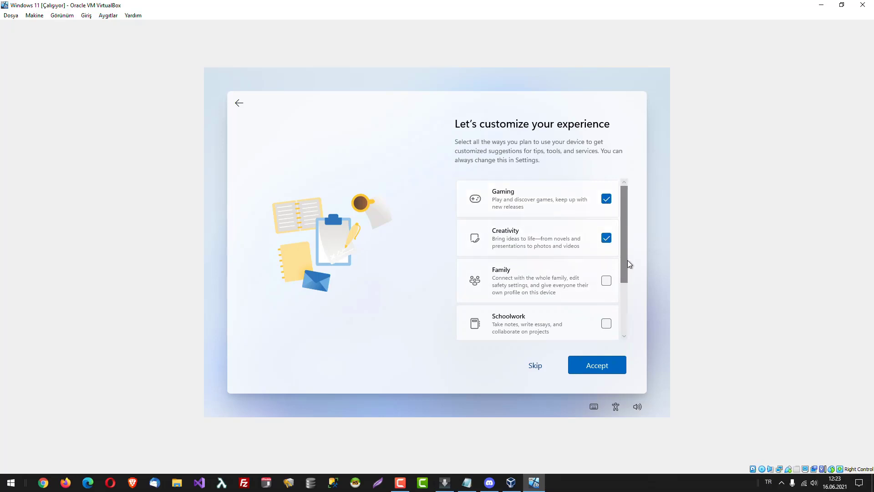
{"action": "left_click_drag", "start_coordinate": [628, 261], "coordinate": [630, 324]}
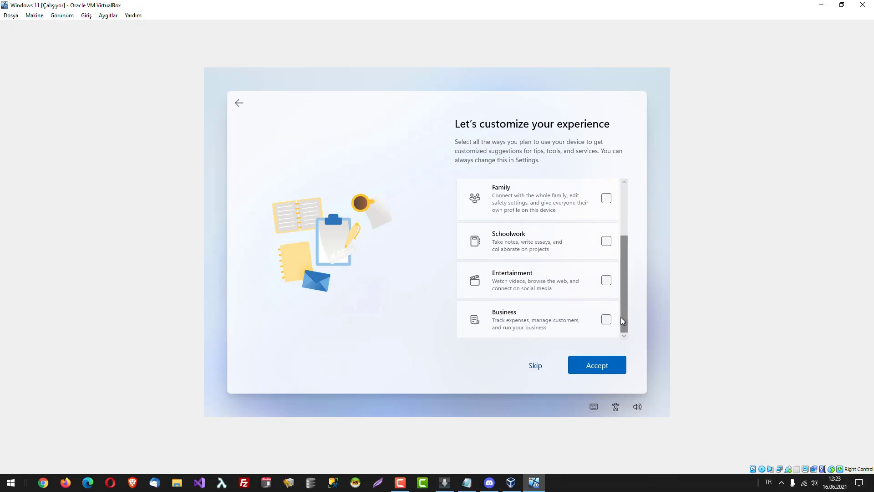
{"action": "left_click", "coordinate": [609, 320]}
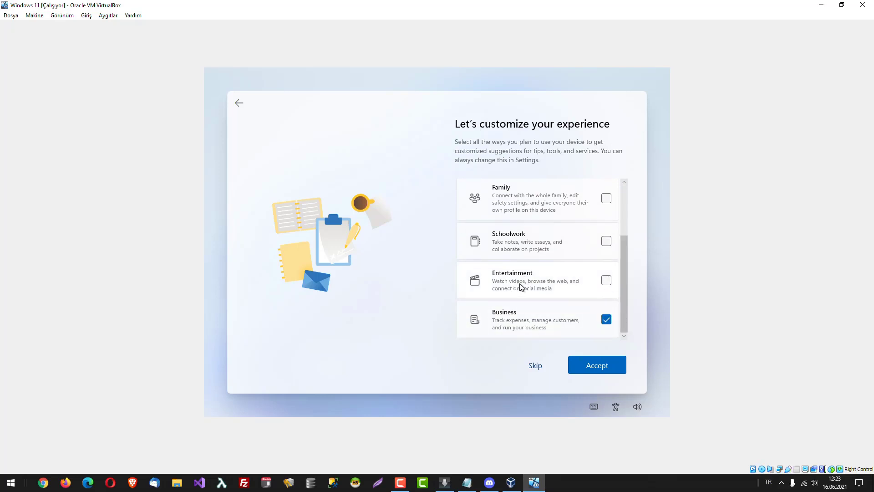
{"action": "left_click", "coordinate": [606, 281]}
{"action": "left_click", "coordinate": [605, 366]}
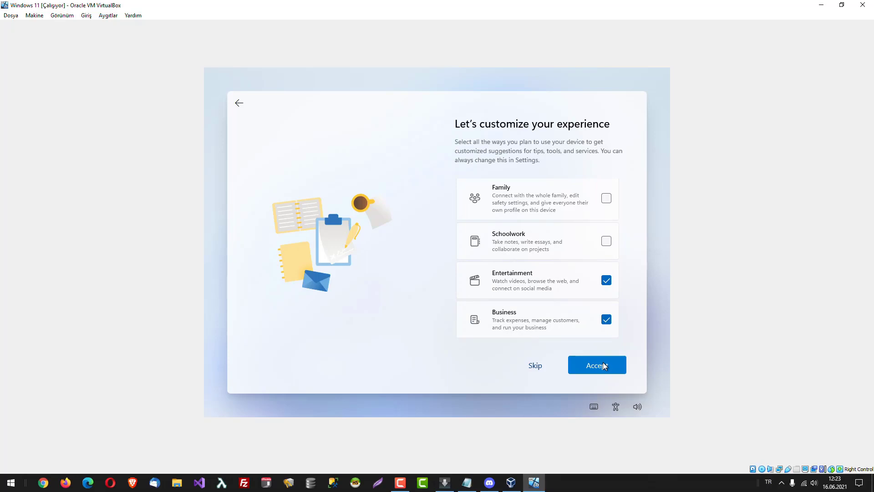
{"action": "left_click", "coordinate": [604, 366]}
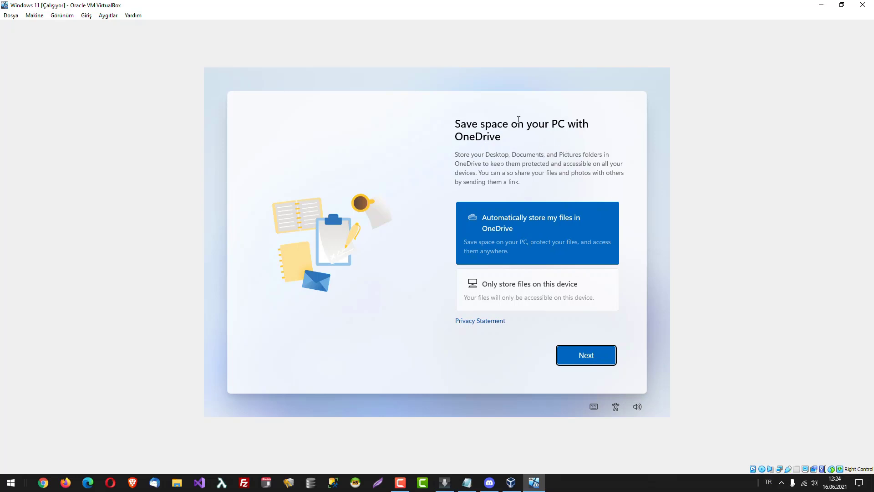
Choose 'Only store files on this device' instead of OneDrive and continue setup.
{"action": "left_click", "coordinate": [492, 232]}
{"action": "left_click", "coordinate": [506, 295]}
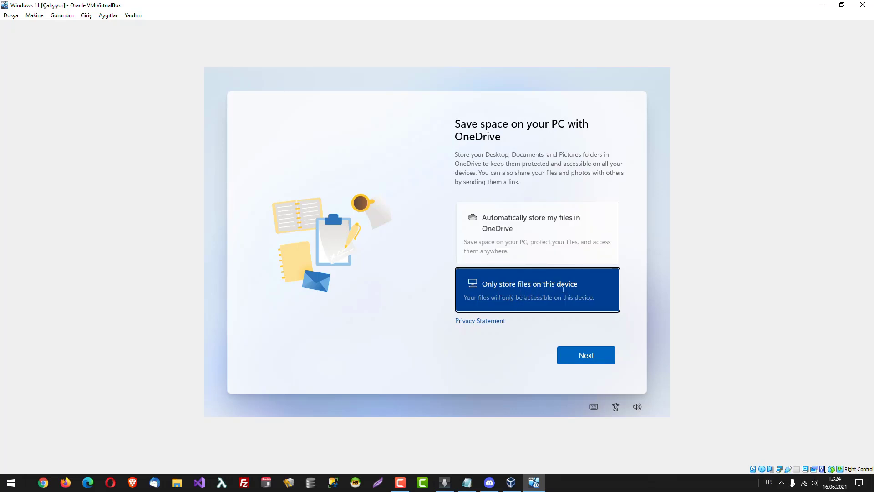
{"action": "left_click", "coordinate": [601, 362]}
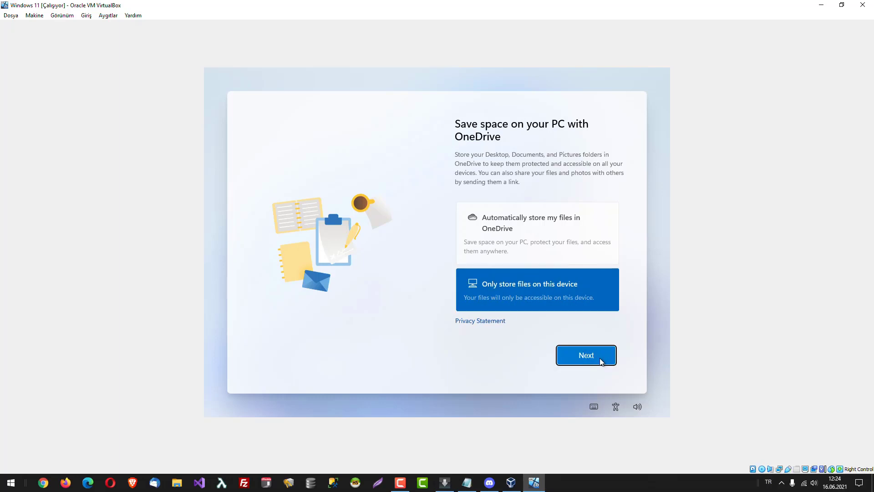
{"action": "left_click", "coordinate": [601, 362]}
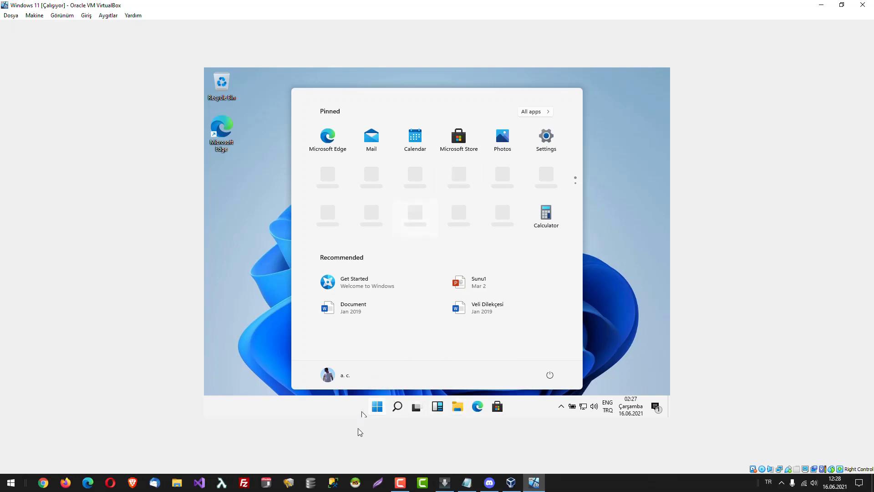
Open and close the Start menu from the taskbar on the new desktop.
{"action": "left_click", "coordinate": [373, 412]}
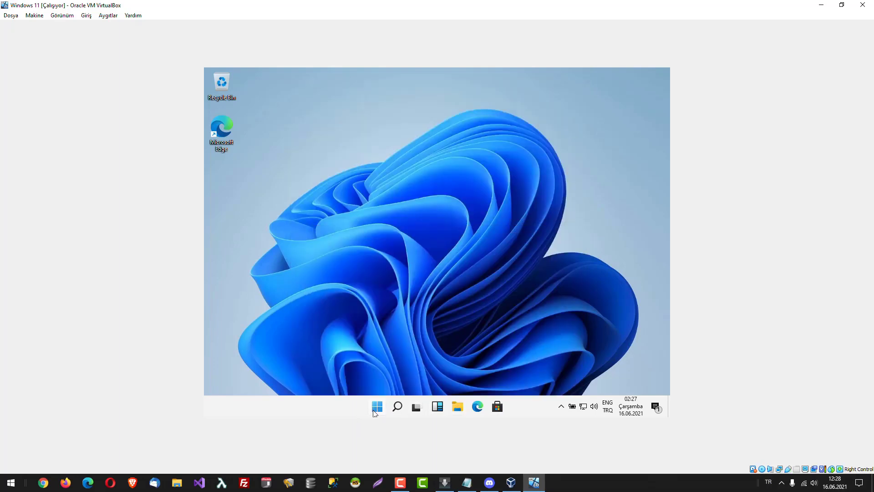
{"action": "left_click", "coordinate": [374, 412]}
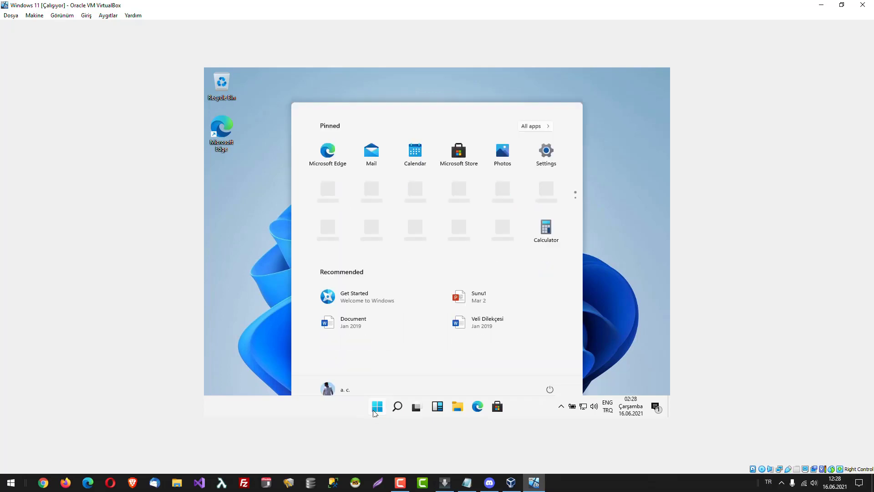
Switch the VM to View > Scaled Mode (Ölçekli Kip) and maximize its window.
{"action": "left_click", "coordinate": [76, 15]}
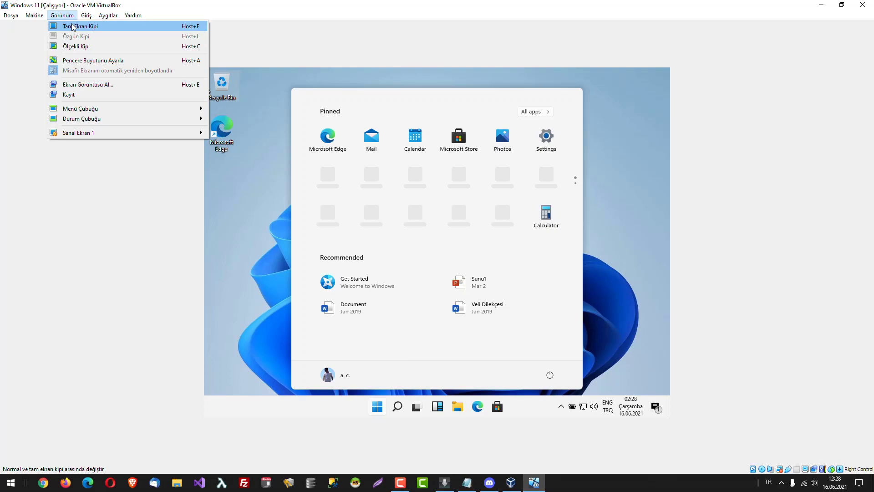
{"action": "left_click", "coordinate": [74, 46]}
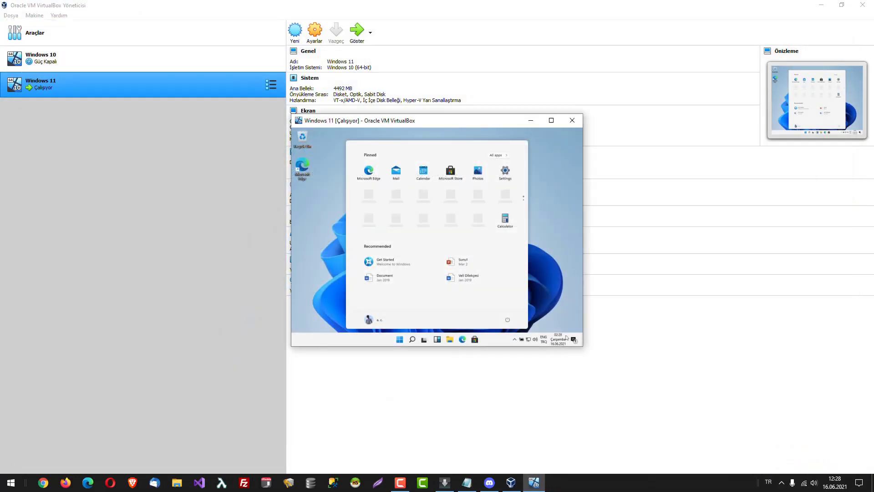
{"action": "left_click", "coordinate": [551, 120]}
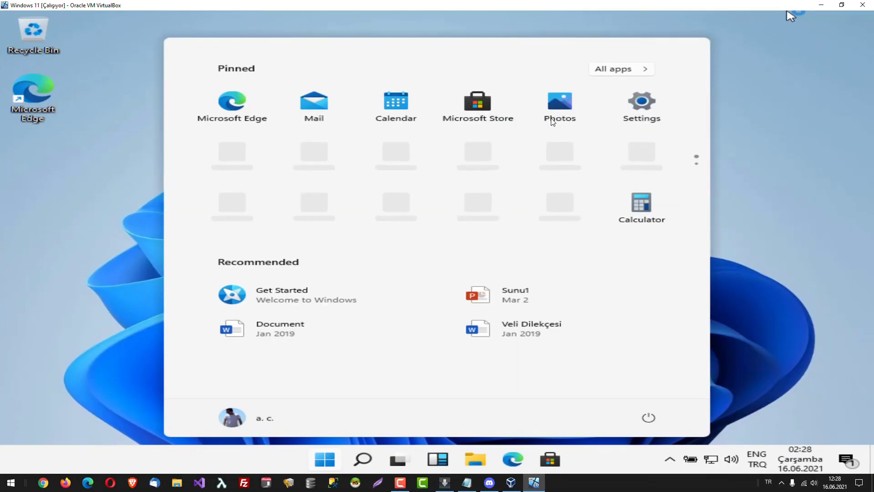
Toggle the Start menu open and shut, leaving the desktop showing.
{"action": "left_click", "coordinate": [321, 465]}
{"action": "left_click", "coordinate": [322, 464]}
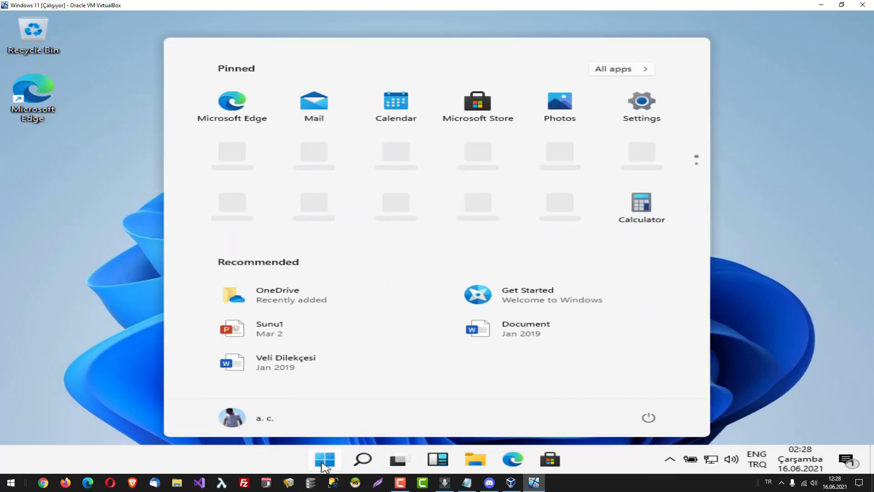
{"action": "left_click", "coordinate": [325, 465]}
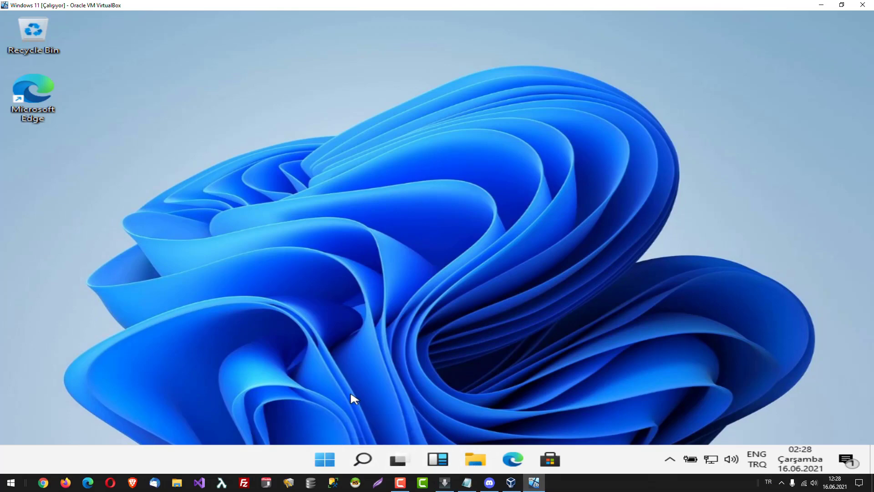
{"action": "left_click", "coordinate": [476, 459]}
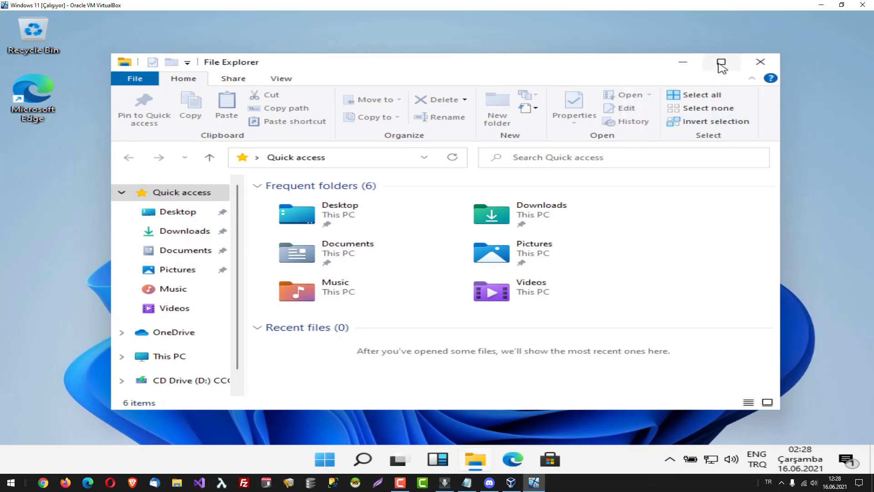
{"action": "mouse_move", "coordinate": [722, 63]}
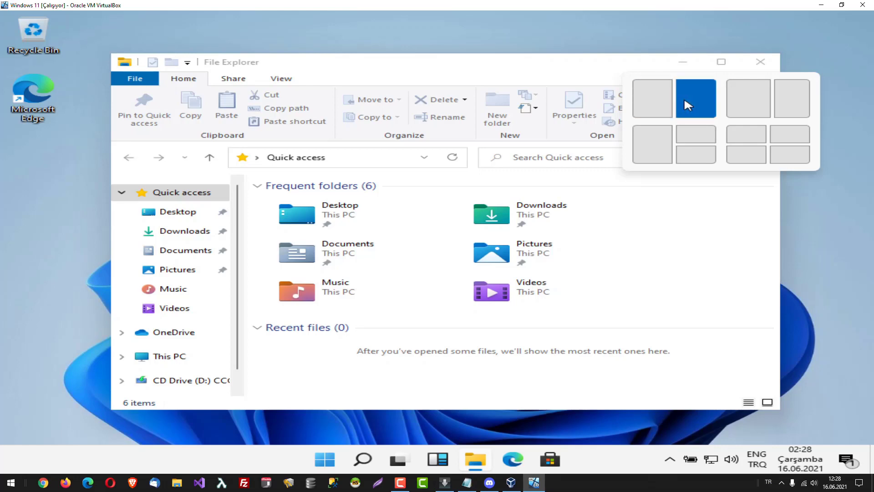
{"action": "left_click", "coordinate": [685, 102]}
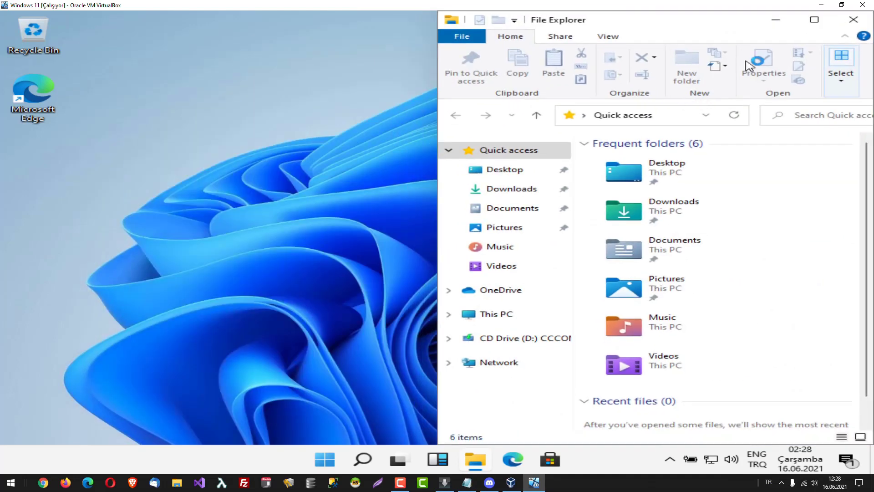
{"action": "left_click", "coordinate": [817, 21]}
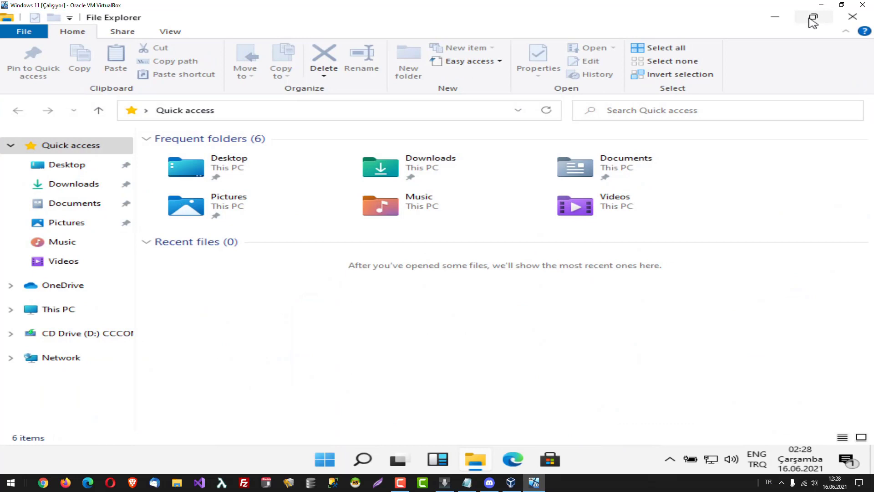
{"action": "mouse_move", "coordinate": [814, 21]}
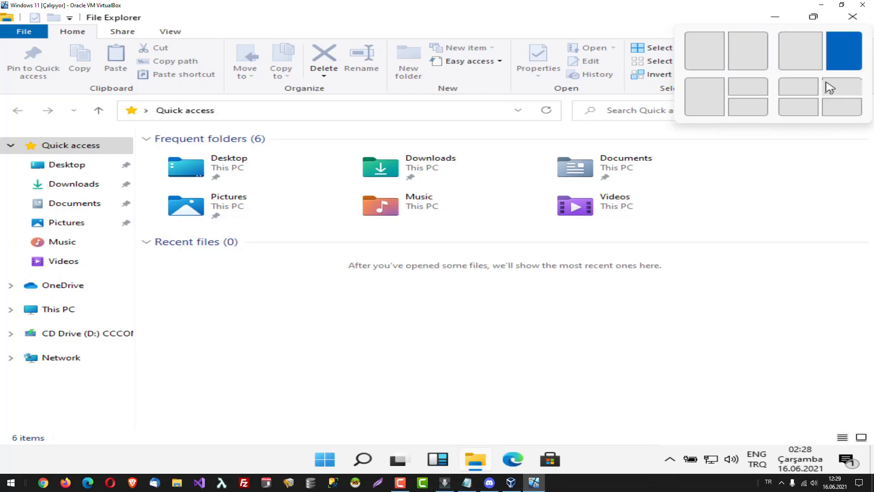
{"action": "left_click", "coordinate": [809, 110]}
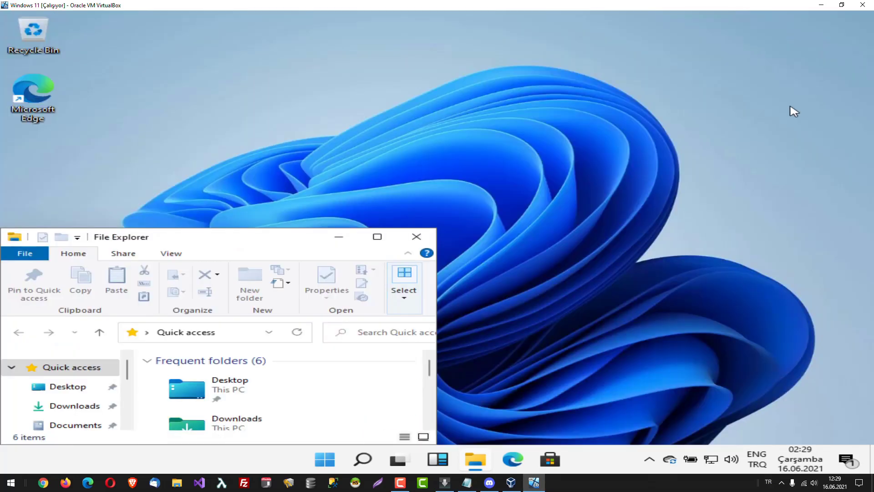
{"action": "left_click", "coordinate": [419, 236]}
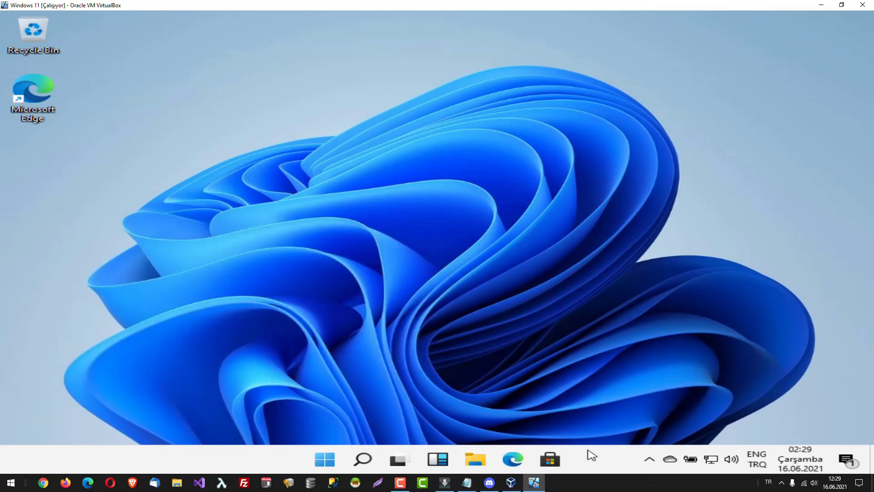
Preview the hidden tray icons, notification center and Widgets panel, closing each again.
{"action": "left_click", "coordinate": [654, 458]}
{"action": "left_click", "coordinate": [741, 335]}
{"action": "left_click", "coordinate": [848, 461]}
{"action": "left_click", "coordinate": [846, 460]}
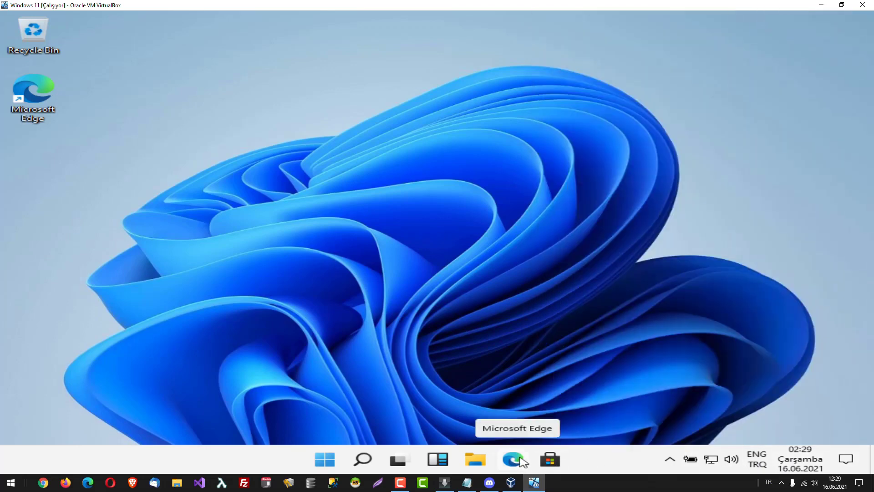
{"action": "left_click", "coordinate": [439, 460]}
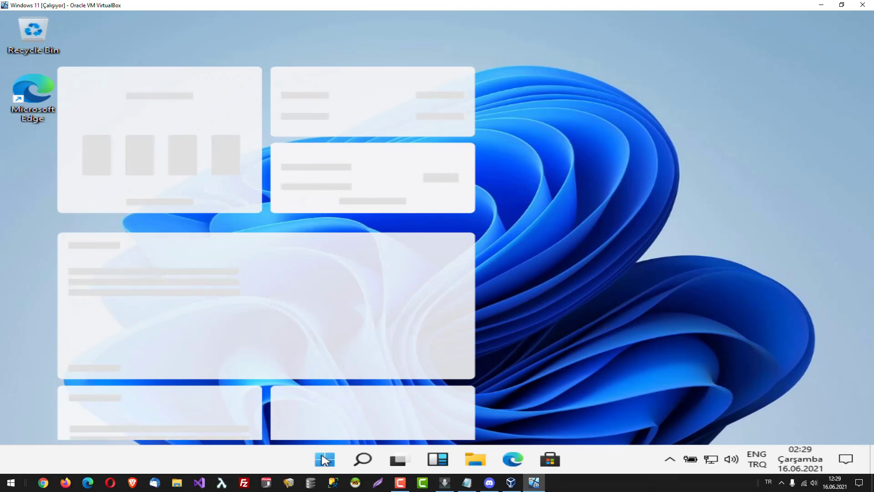
{"action": "left_click", "coordinate": [512, 460]}
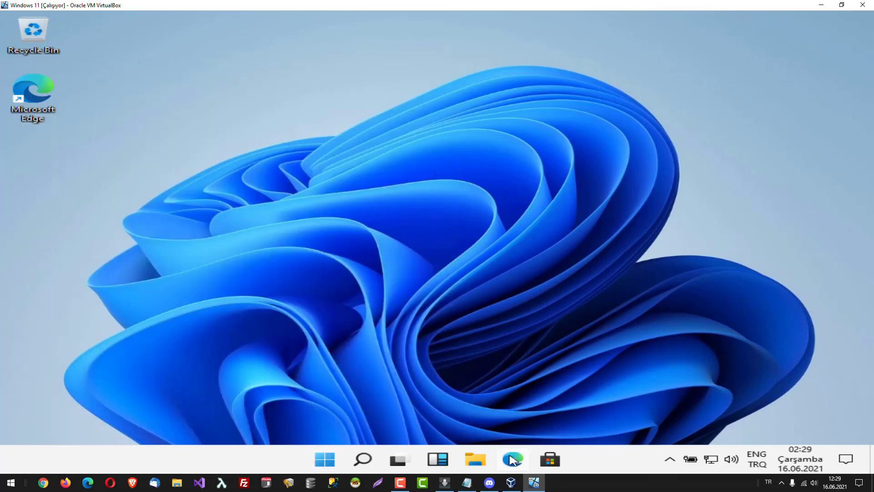
{"action": "left_click_drag", "start_coordinate": [513, 460], "coordinate": [43, 96]}
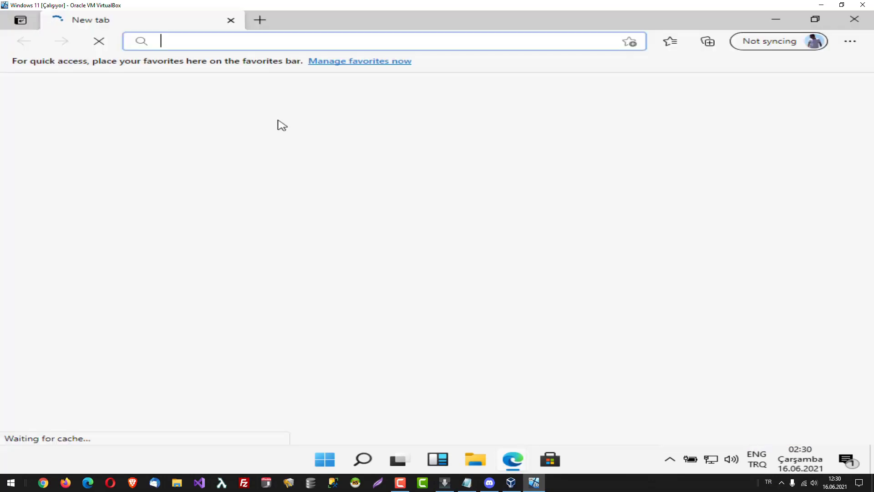
{"action": "type", "text": "uzmanim.net"}
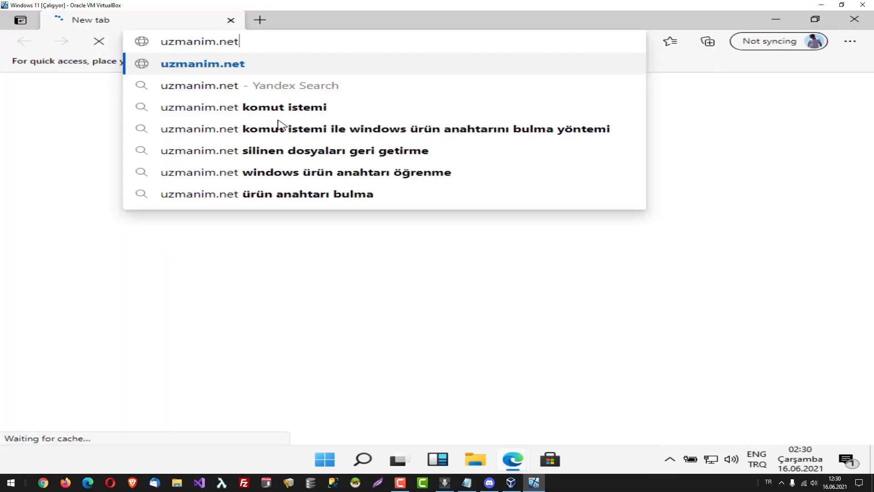
{"action": "key", "text": "Return"}
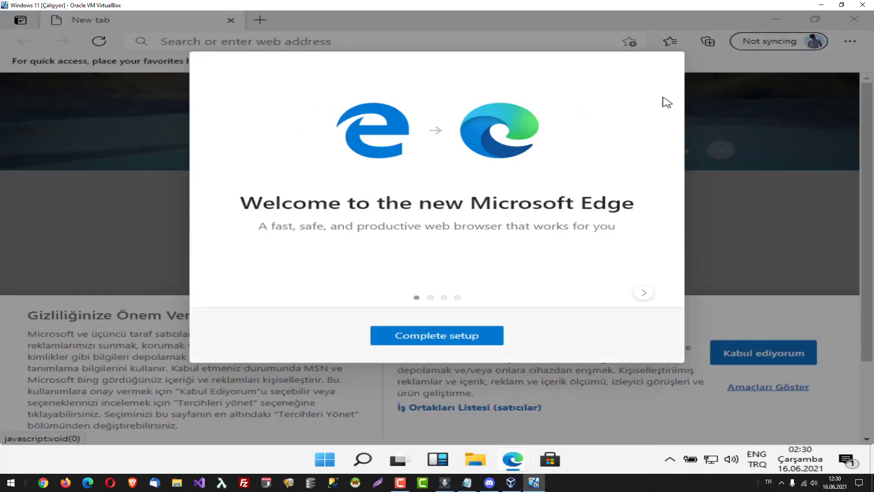
{"action": "left_click", "coordinate": [476, 342]}
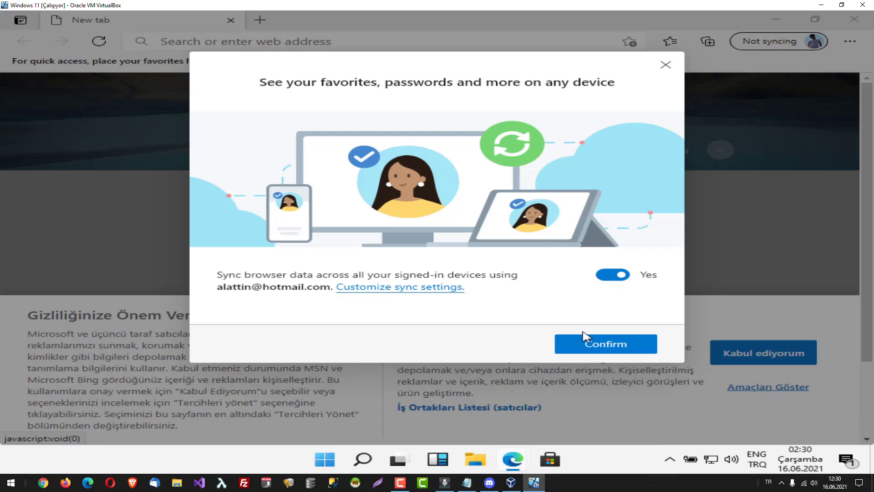
{"action": "left_click", "coordinate": [666, 67]}
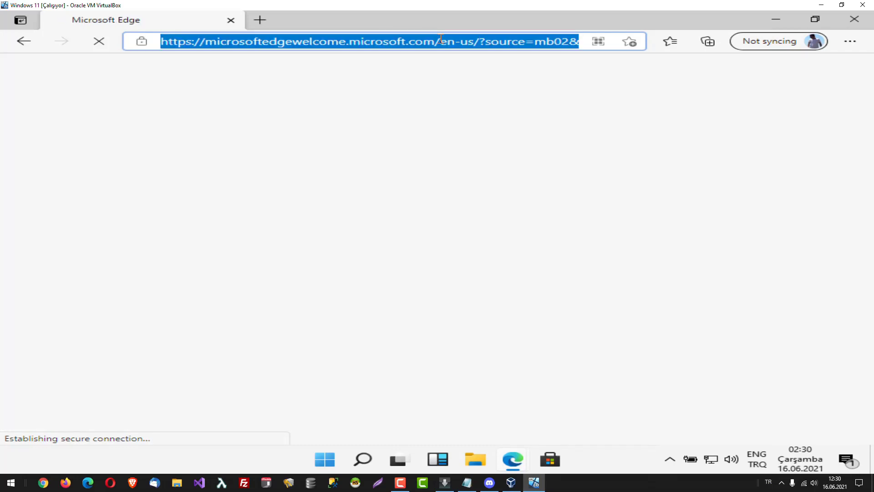
{"action": "type", "text": "uzmanim.net"}
{"action": "key", "text": "Return"}
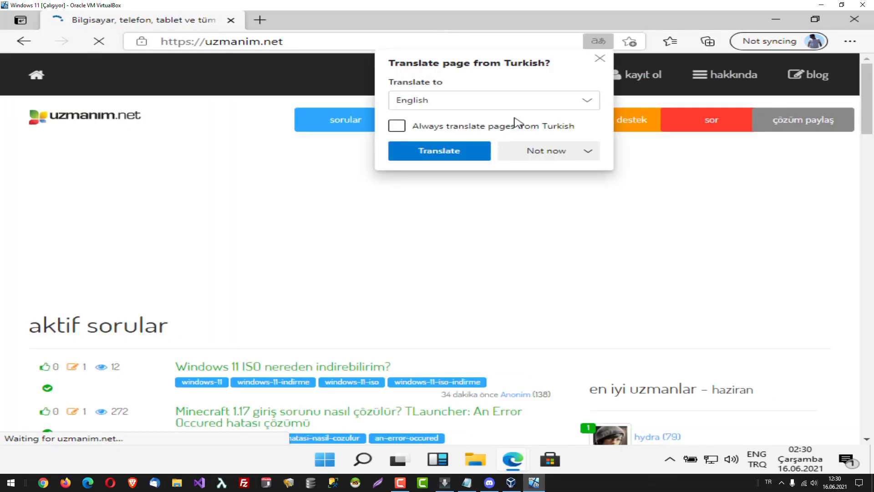
{"action": "left_click", "coordinate": [599, 60]}
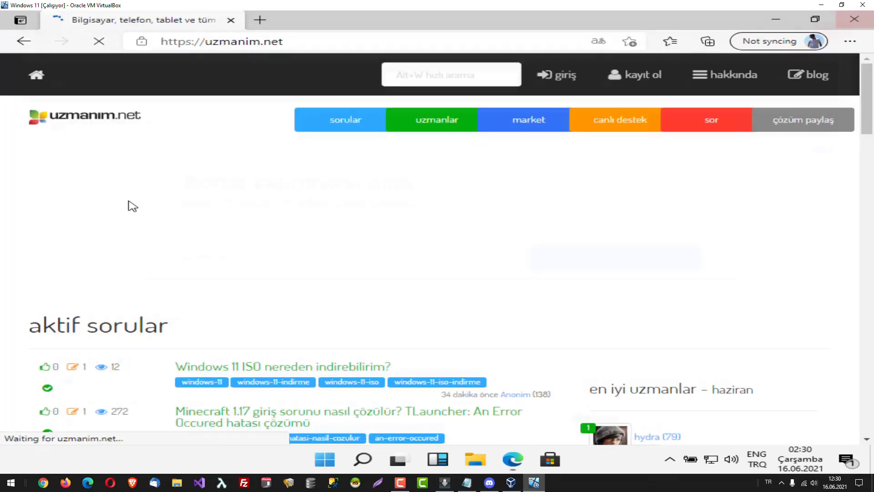
{"action": "left_click", "coordinate": [856, 20]}
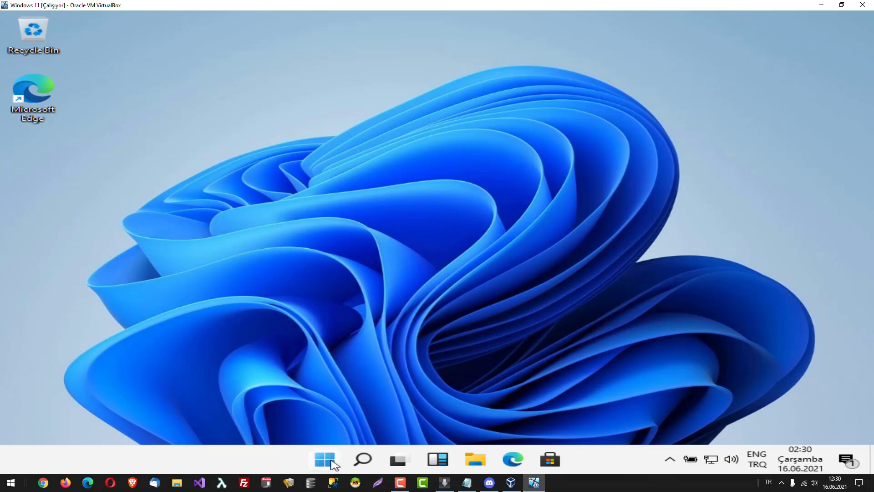
{"action": "left_click", "coordinate": [327, 460]}
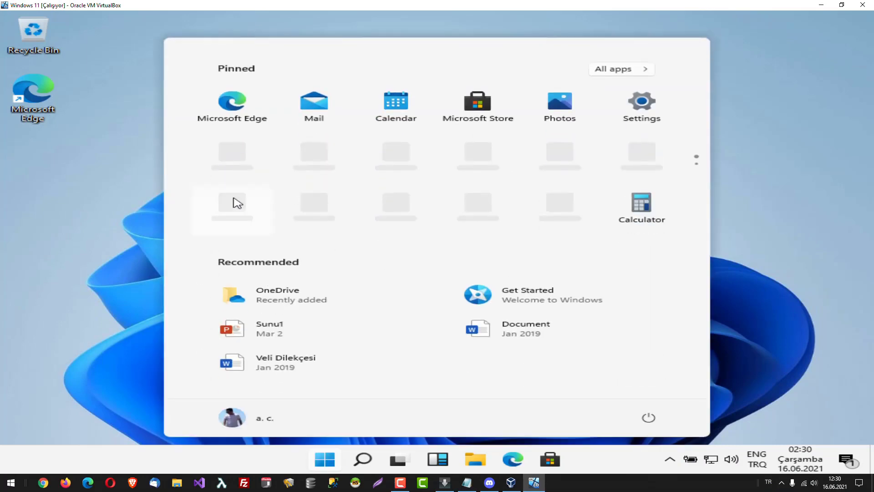
{"action": "left_click", "coordinate": [641, 117]}
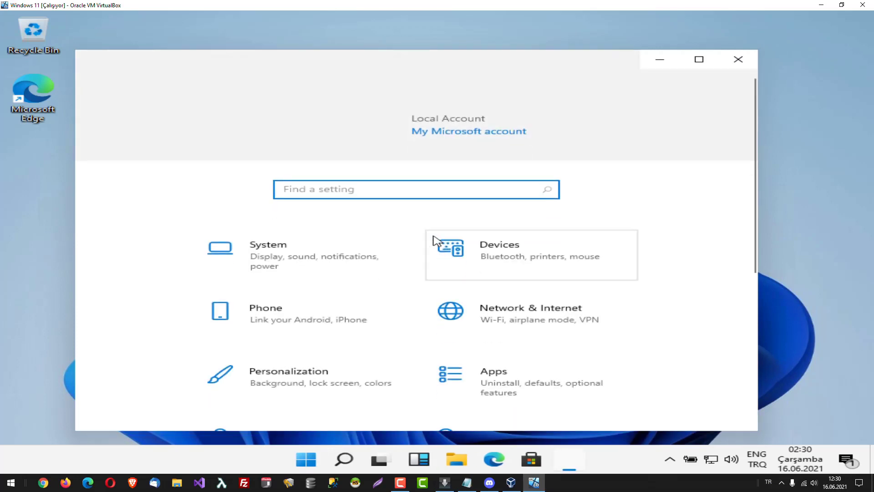
{"action": "left_click_drag", "start_coordinate": [758, 131], "coordinate": [773, 321]}
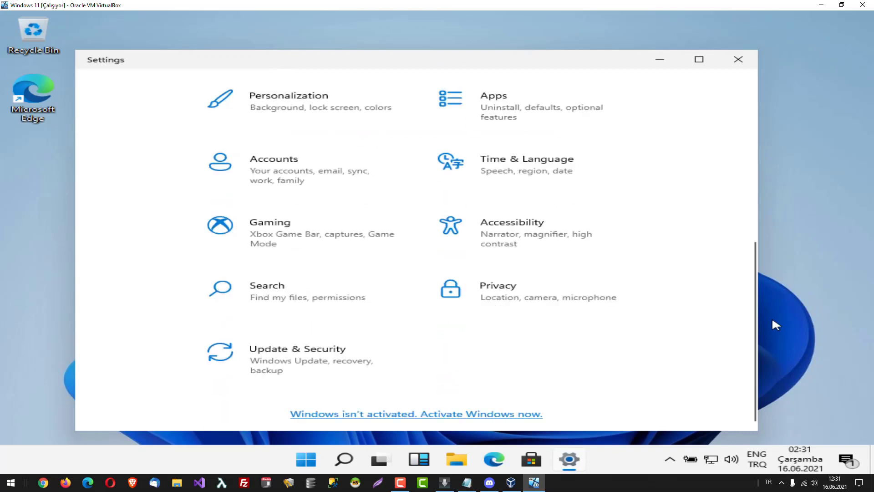
{"action": "left_click", "coordinate": [365, 416]}
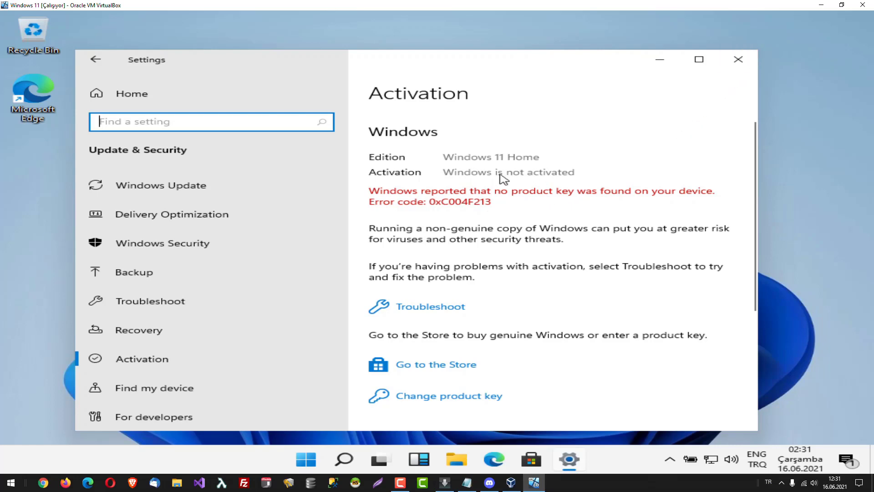
{"action": "left_click", "coordinate": [738, 59]}
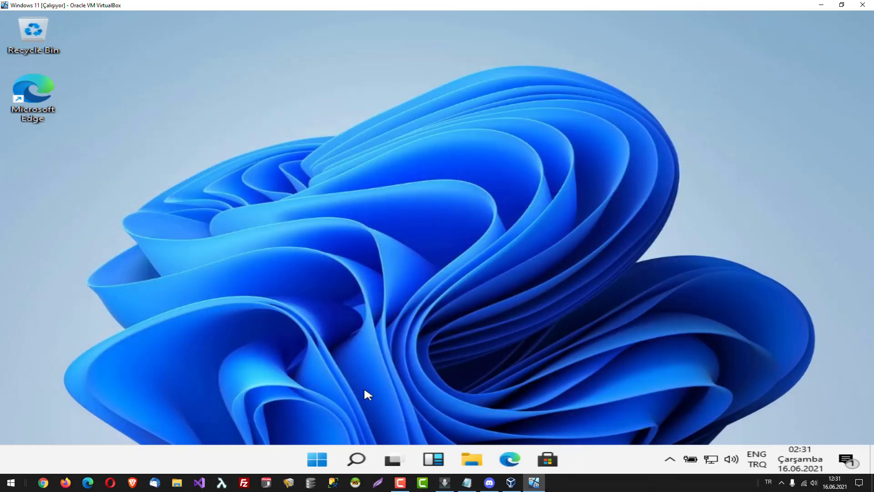
Run winver to confirm Windows 11 build 21996.1, close About Windows, and open Start.
{"action": "left_click", "coordinate": [360, 458]}
{"action": "type", "text": "winver"}
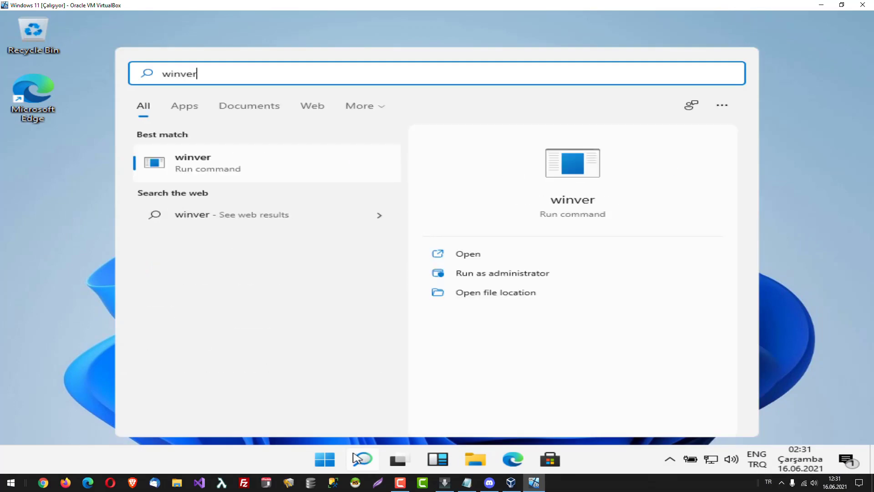
{"action": "key", "text": "Return"}
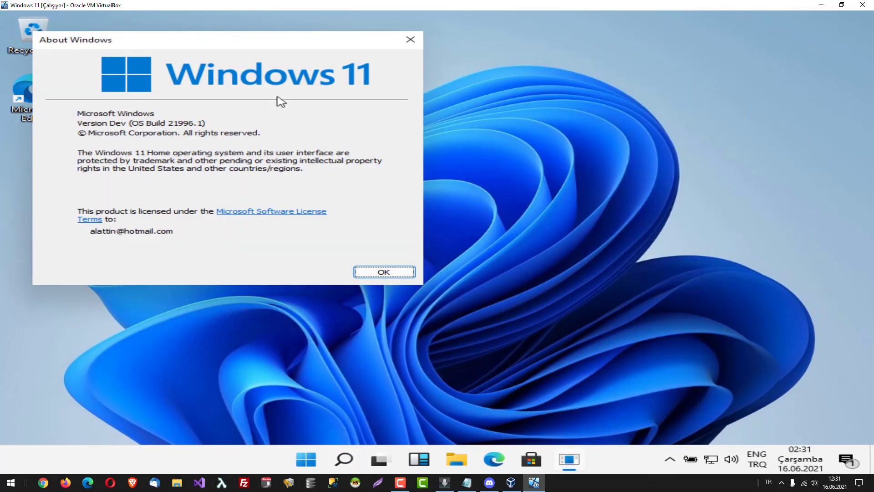
{"action": "left_click_drag", "start_coordinate": [274, 42], "coordinate": [465, 119]}
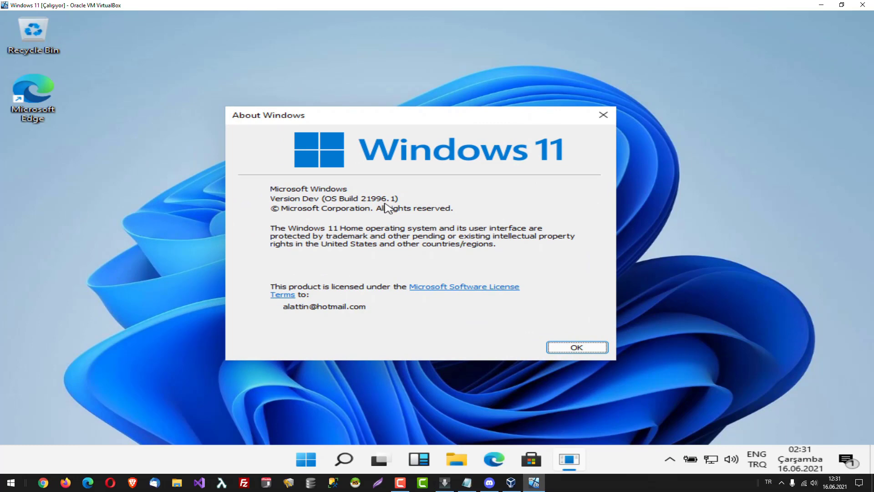
{"action": "left_click", "coordinate": [579, 347]}
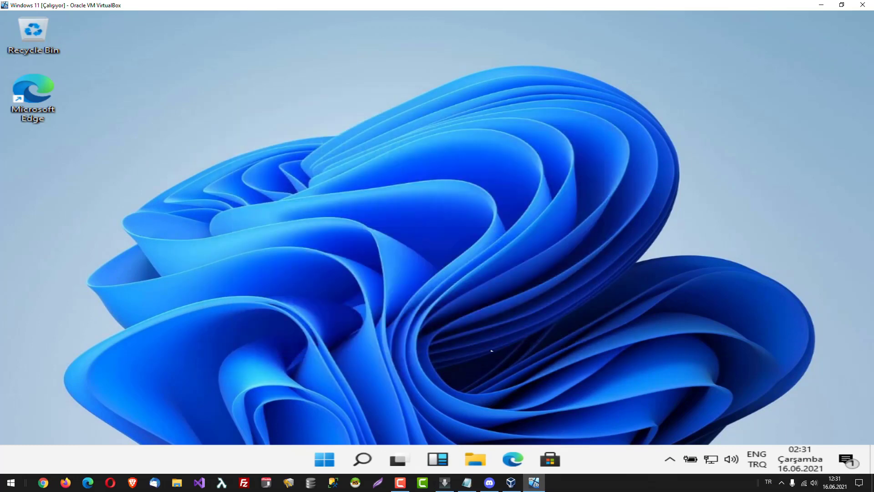
{"action": "left_click", "coordinate": [327, 461]}
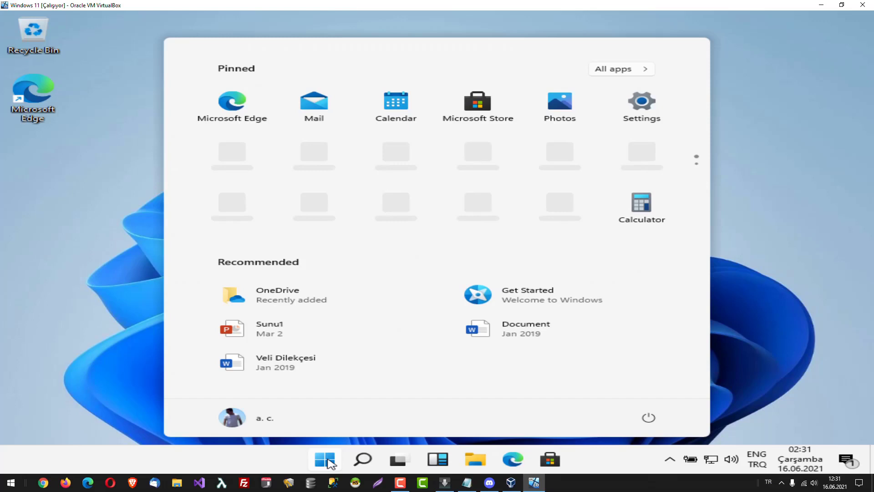
Search Windows for 'computer', then dismiss the search panel back to the desktop.
{"action": "left_click", "coordinate": [363, 460]}
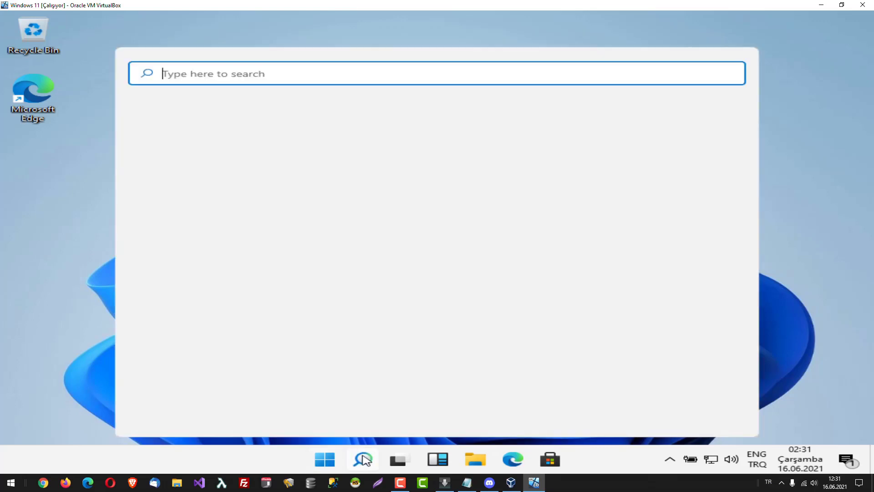
{"action": "type", "text": "computer"}
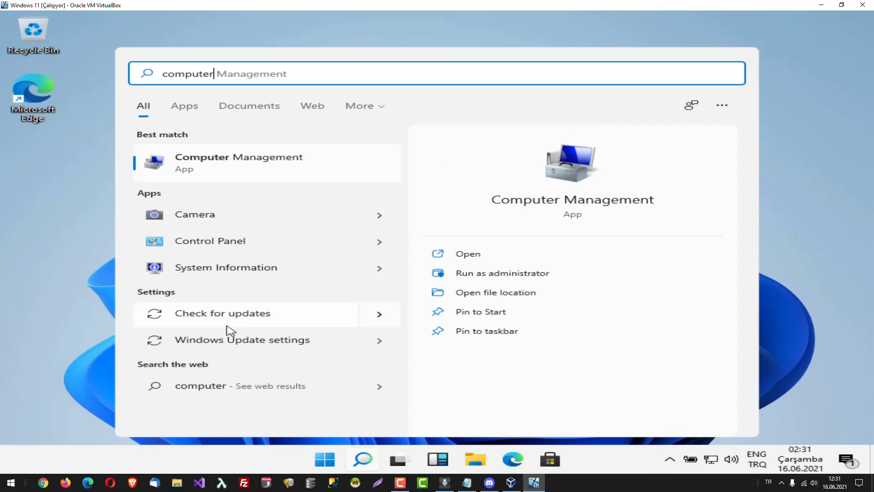
{"action": "left_click", "coordinate": [792, 75]}
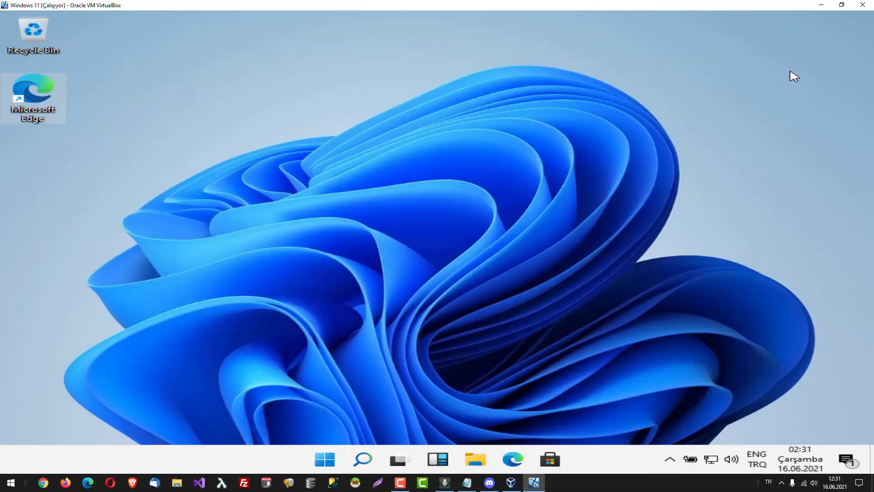
{"action": "left_click", "coordinate": [476, 464]}
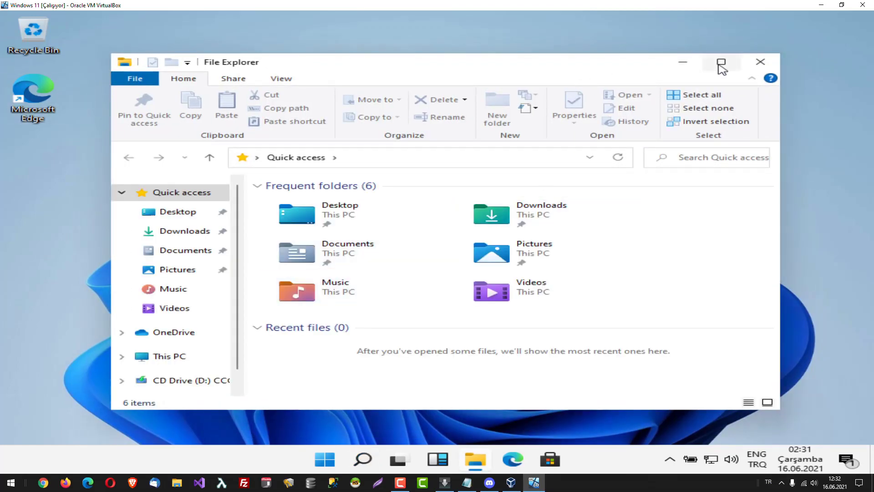
{"action": "left_click", "coordinate": [721, 63]}
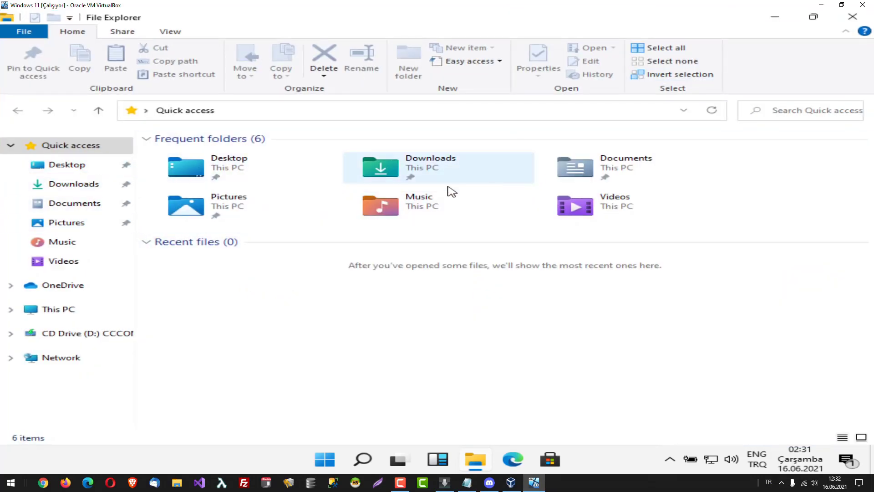
{"action": "left_click", "coordinate": [62, 307]}
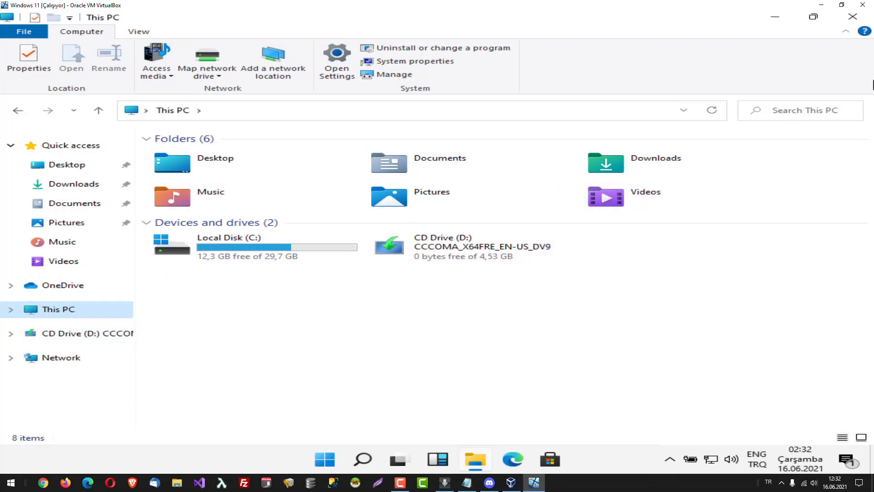
{"action": "left_click", "coordinate": [852, 17]}
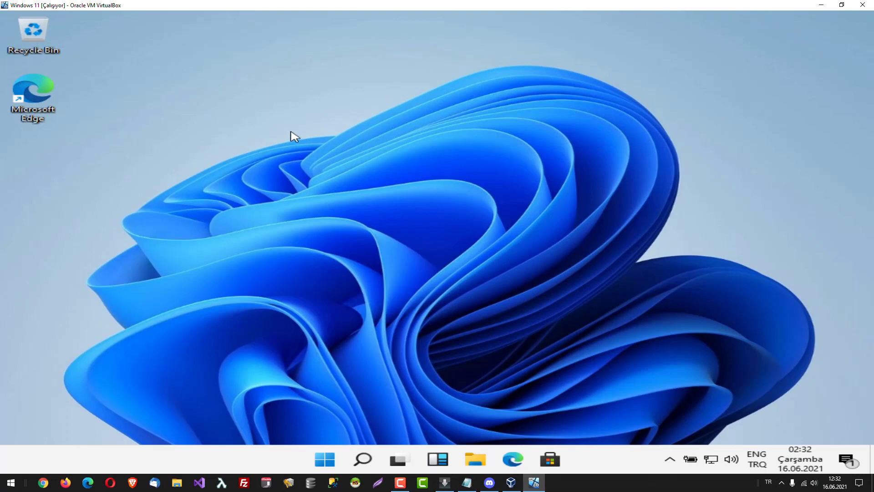
Open Personalization Background settings from the desktop context menu and scroll down the page.
{"action": "right_click", "coordinate": [291, 133]}
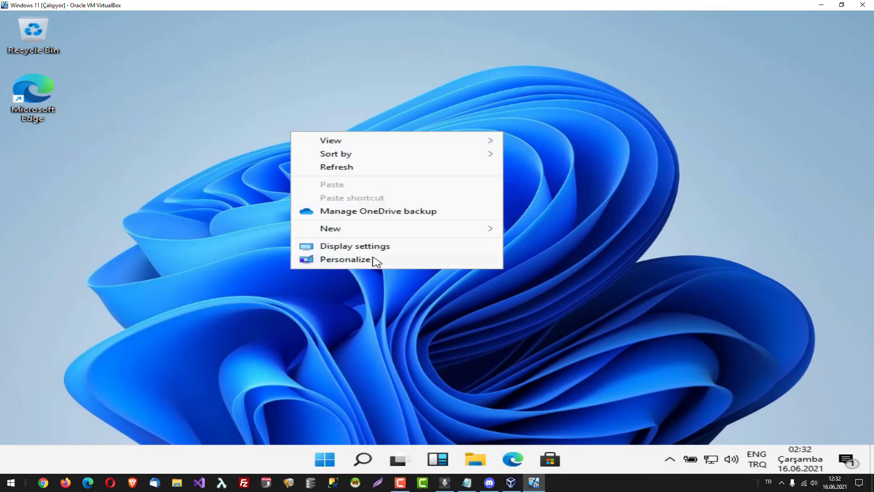
{"action": "left_click", "coordinate": [346, 259]}
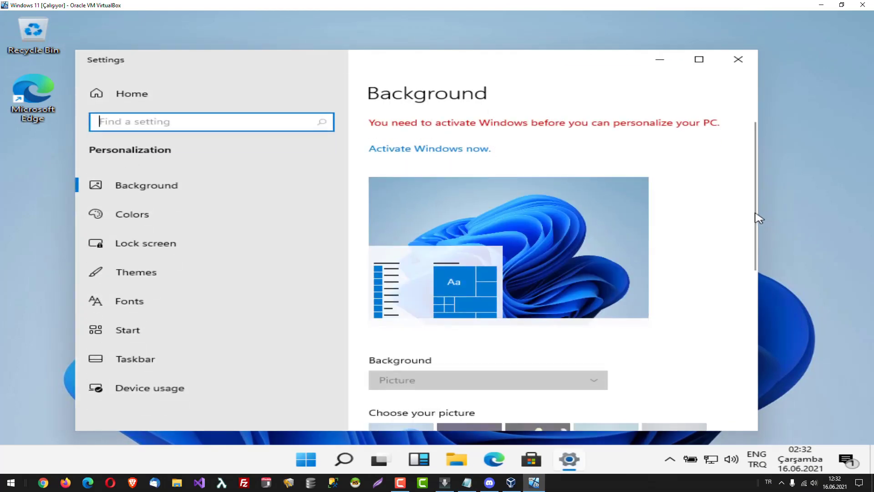
{"action": "scroll", "coordinate": [759, 218], "scroll_direction": "down", "scroll_amount": 3}
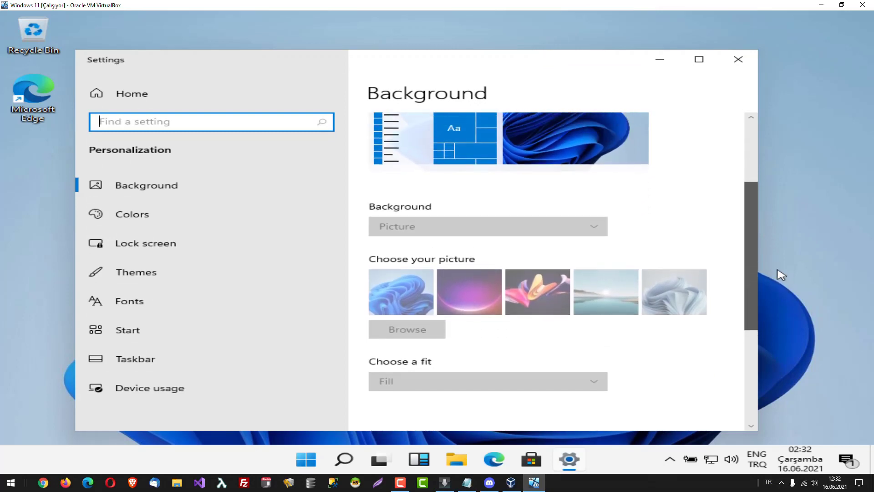
{"action": "left_click_drag", "start_coordinate": [781, 275], "coordinate": [796, 378]}
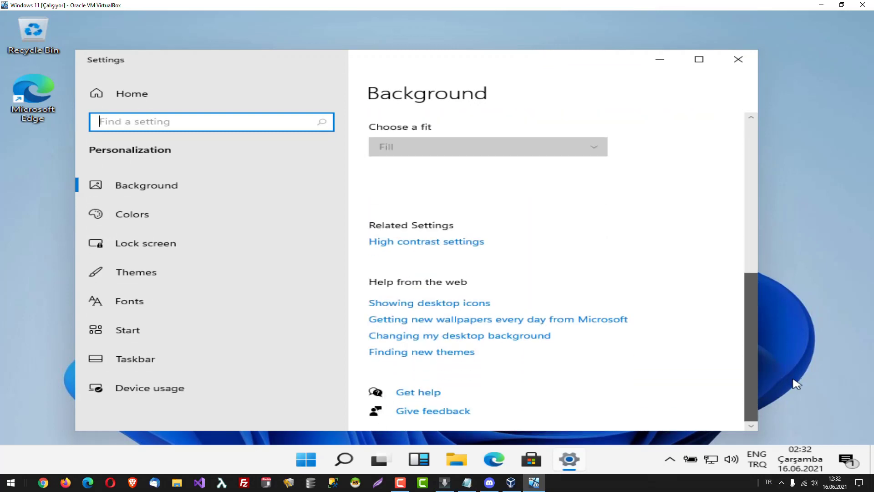
View the Device usage page with Gaming, Creativity, Entertainment and Business ticked, then close Settings.
{"action": "left_click", "coordinate": [140, 186]}
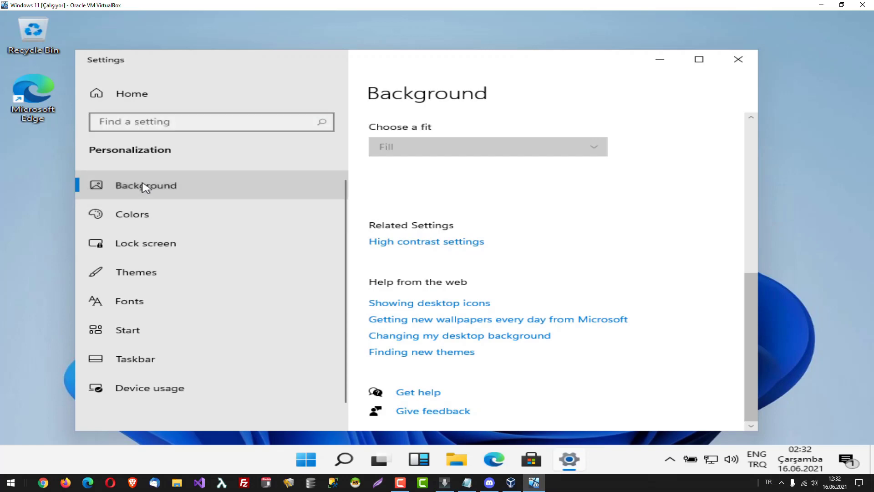
{"action": "left_click", "coordinate": [142, 391]}
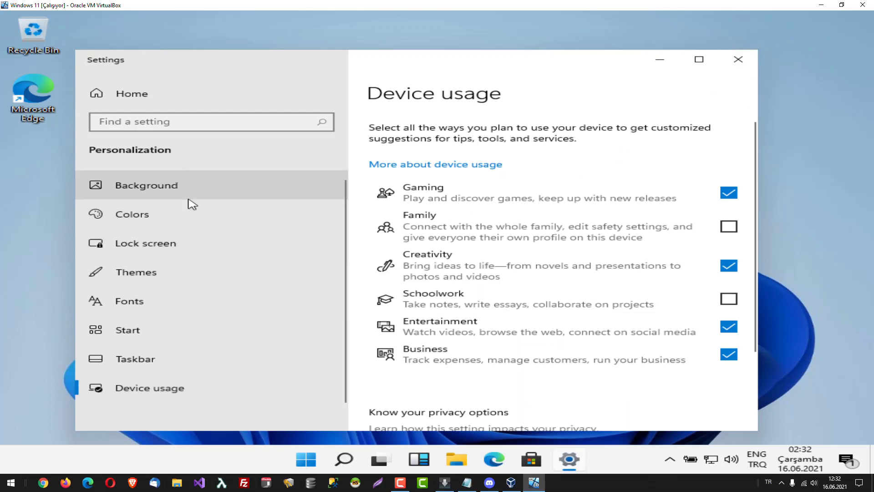
{"action": "left_click", "coordinate": [738, 59]}
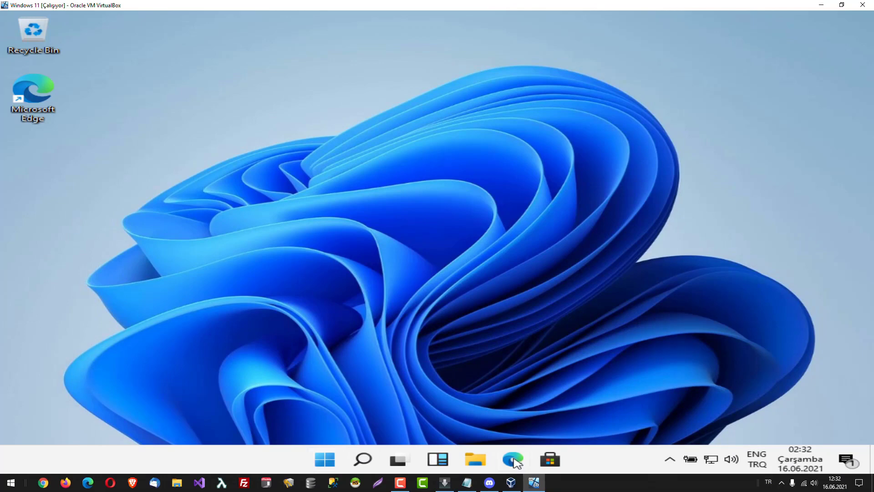
{"action": "left_click", "coordinate": [364, 460]}
{"action": "type", "text": "tas"}
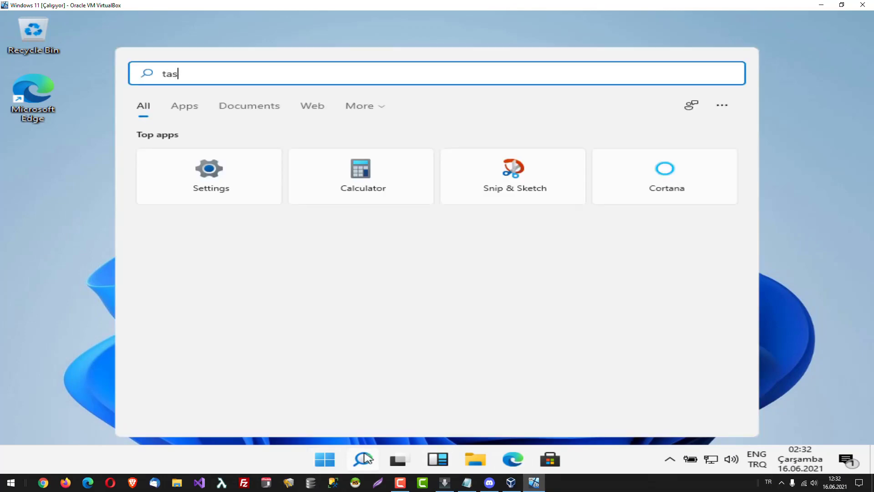
{"action": "type", "text": "kba"}
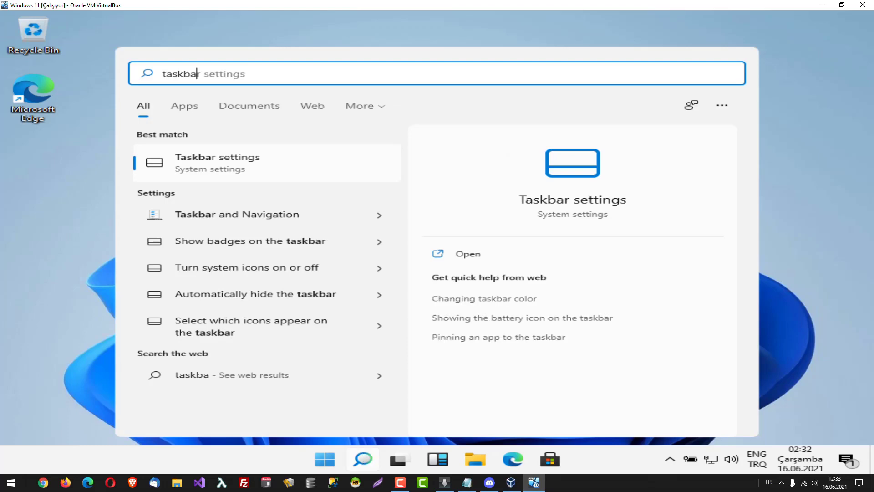
{"action": "left_click", "coordinate": [241, 169]}
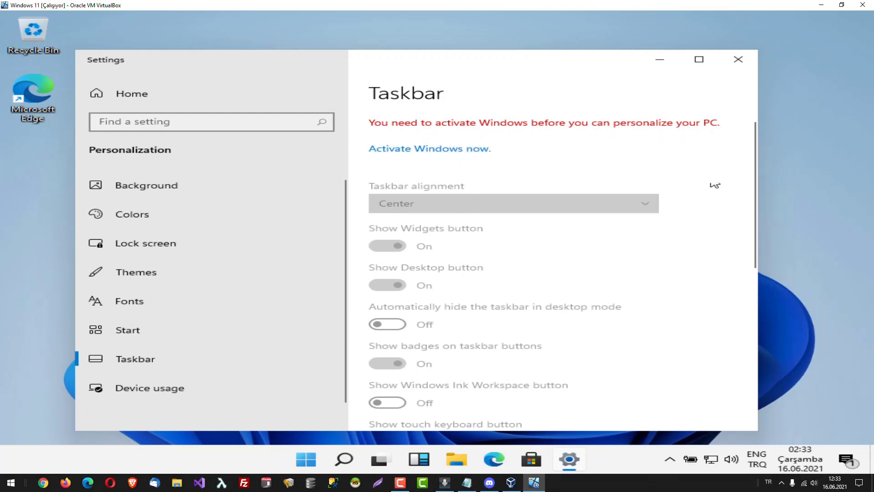
{"action": "left_click_drag", "start_coordinate": [754, 136], "coordinate": [756, 82]}
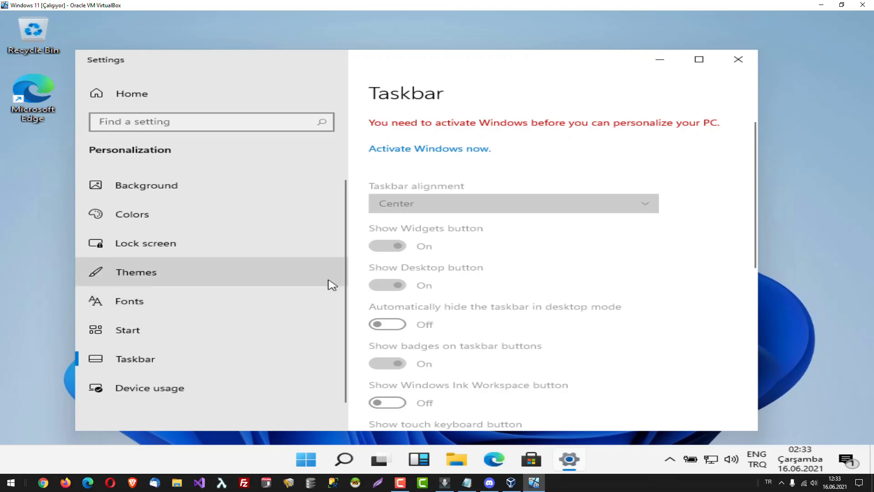
{"action": "left_click_drag", "start_coordinate": [341, 216], "coordinate": [347, 322]}
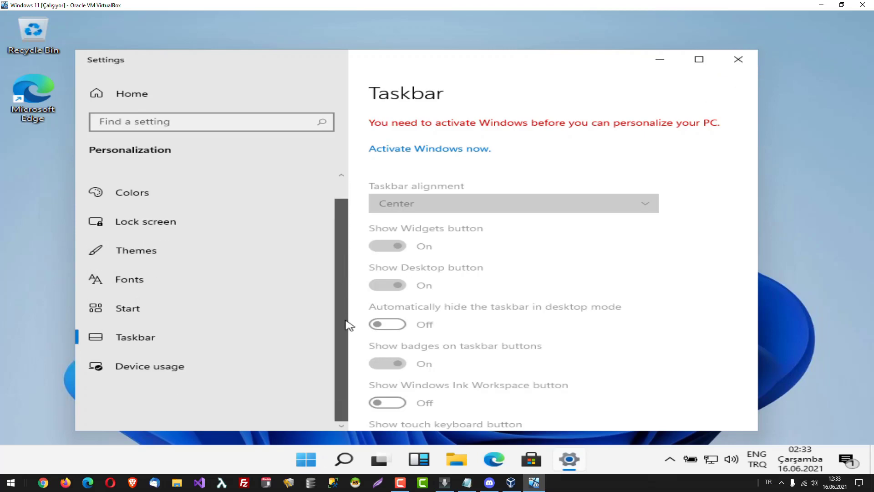
{"action": "left_click", "coordinate": [344, 203]}
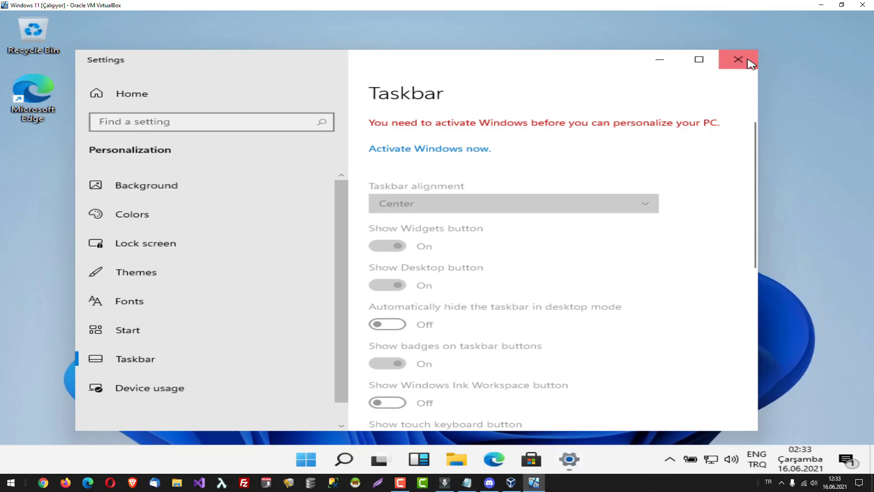
{"action": "left_click", "coordinate": [748, 61]}
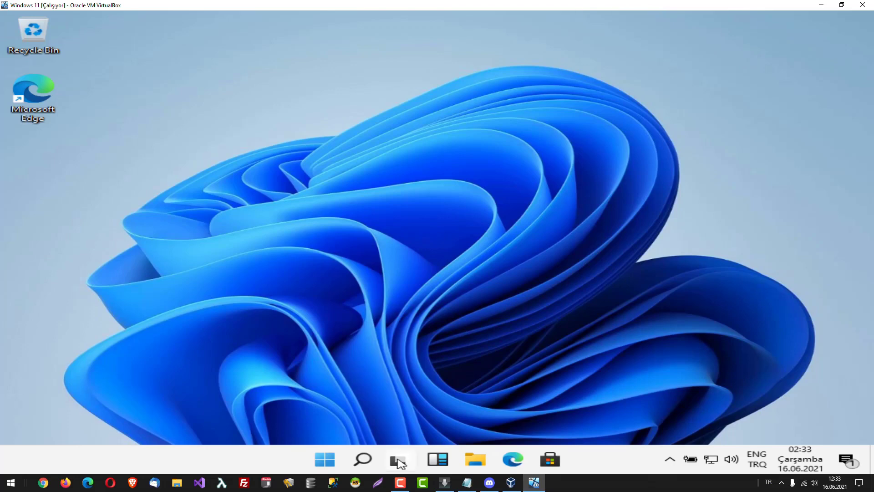
Open the Start menu showing pinned apps and recommended files like Sunu1 and Document.
{"action": "left_click", "coordinate": [326, 457]}
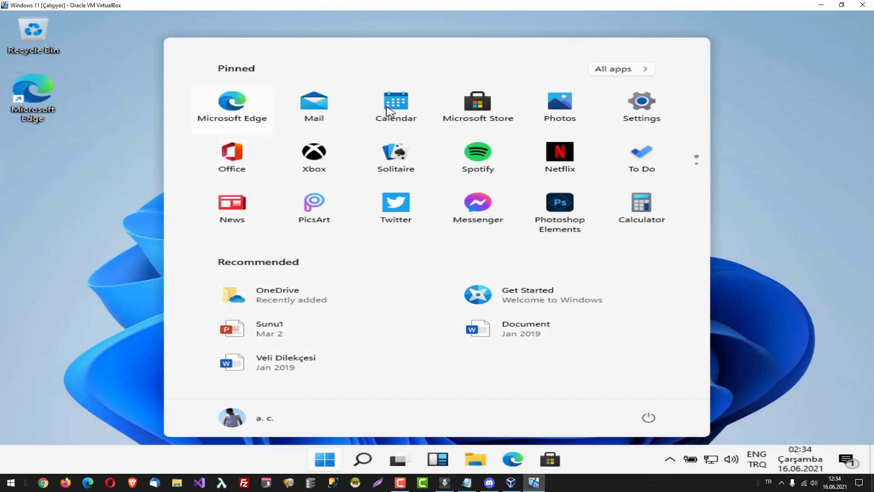
Search 'notepad', launch Notepad from the best match, then quit it with File > Exit.
{"action": "left_click", "coordinate": [367, 467]}
{"action": "type", "text": "note"}
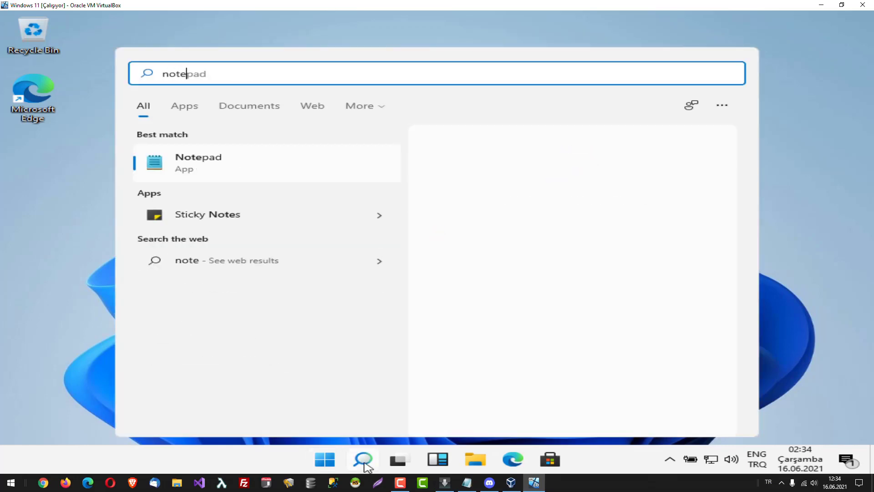
{"action": "type", "text": "pad"}
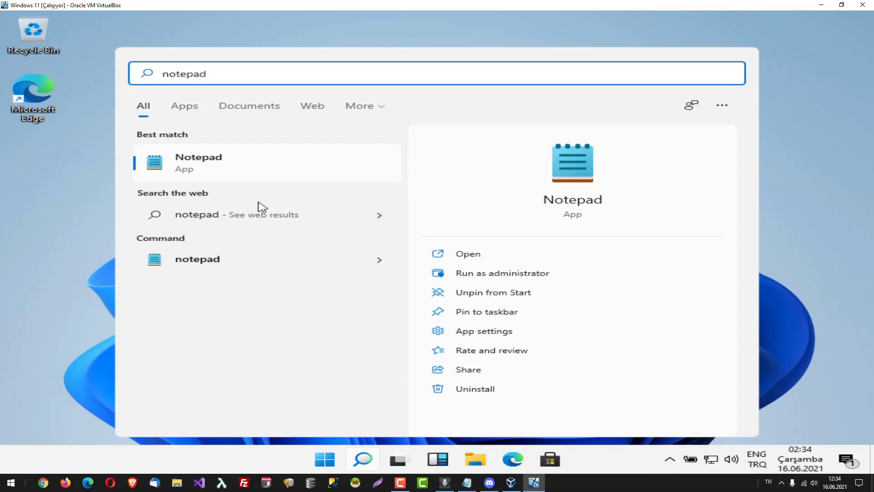
{"action": "left_click", "coordinate": [246, 170]}
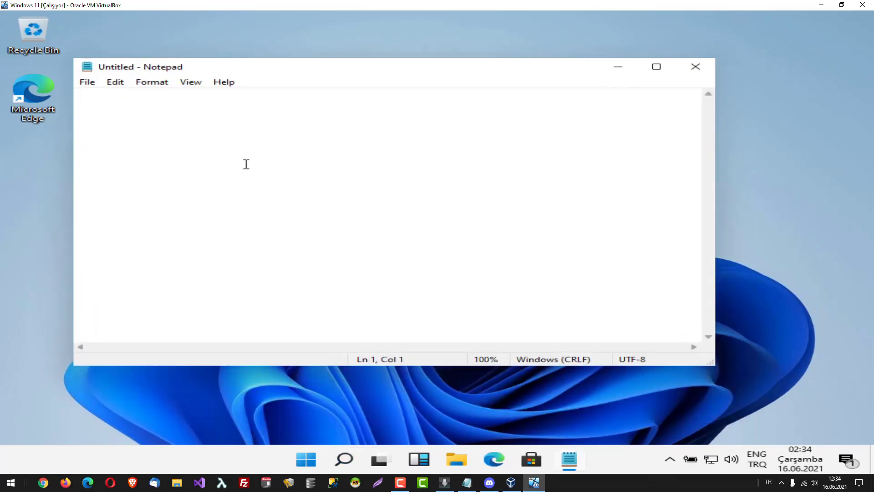
{"action": "left_click", "coordinate": [89, 84]}
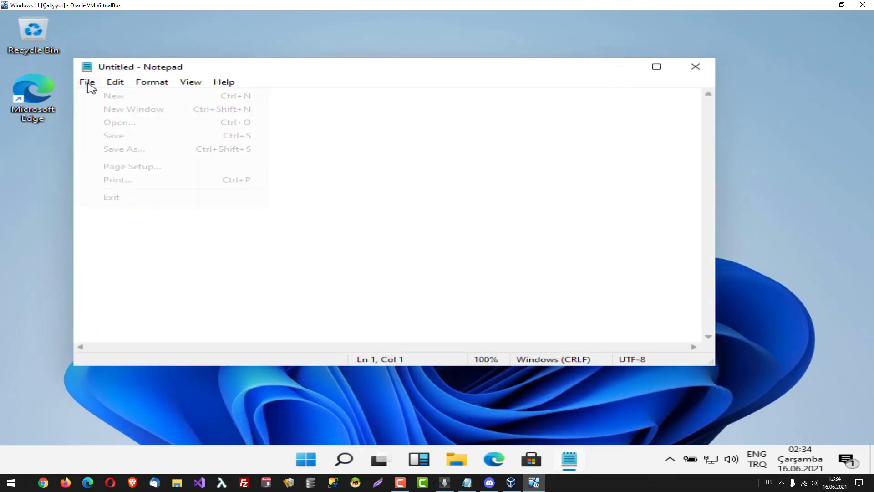
{"action": "left_click", "coordinate": [132, 197]}
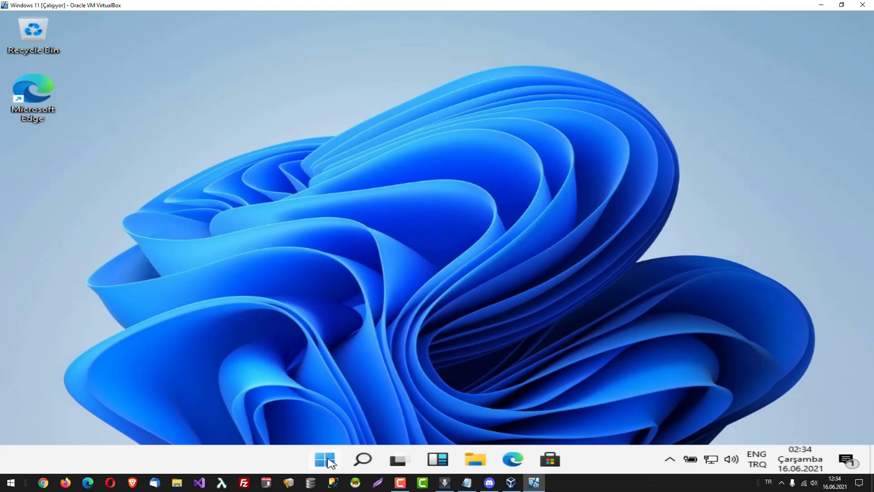
Launch Microsoft Store from Start, maximize its window, and reopen the Start menu over it.
{"action": "left_click", "coordinate": [324, 459]}
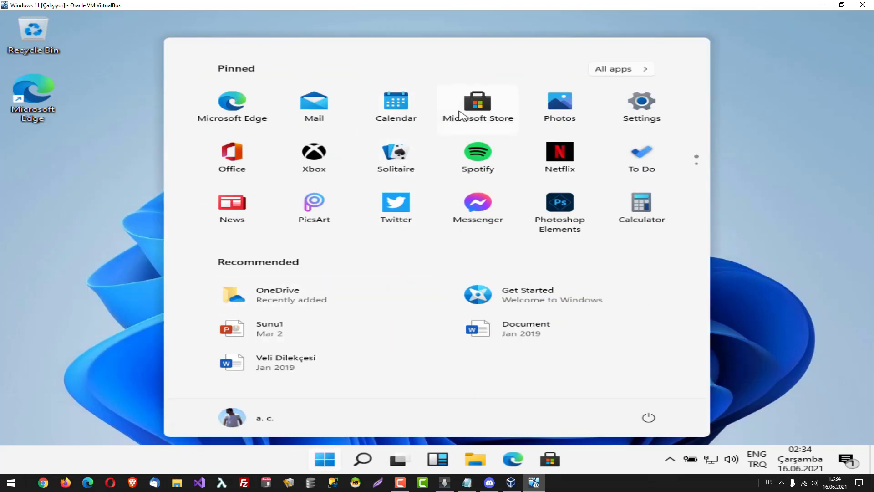
{"action": "left_click", "coordinate": [473, 105]}
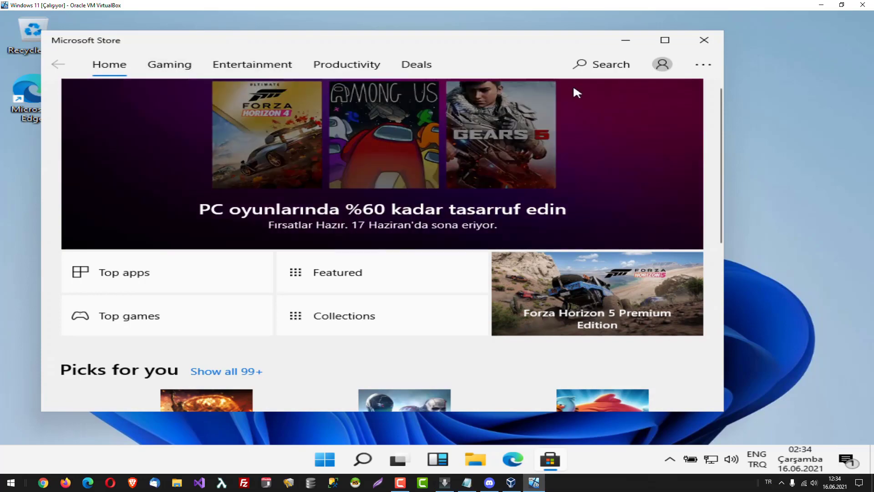
{"action": "left_click", "coordinate": [666, 40]}
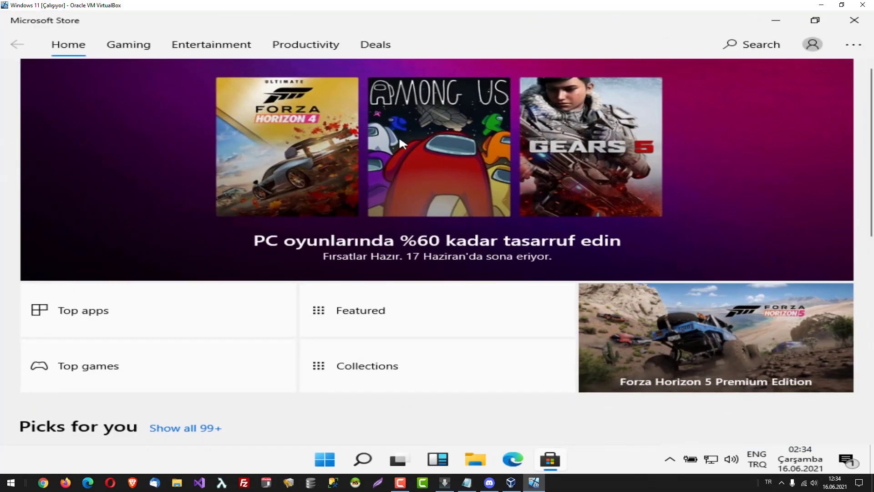
{"action": "left_click", "coordinate": [333, 456]}
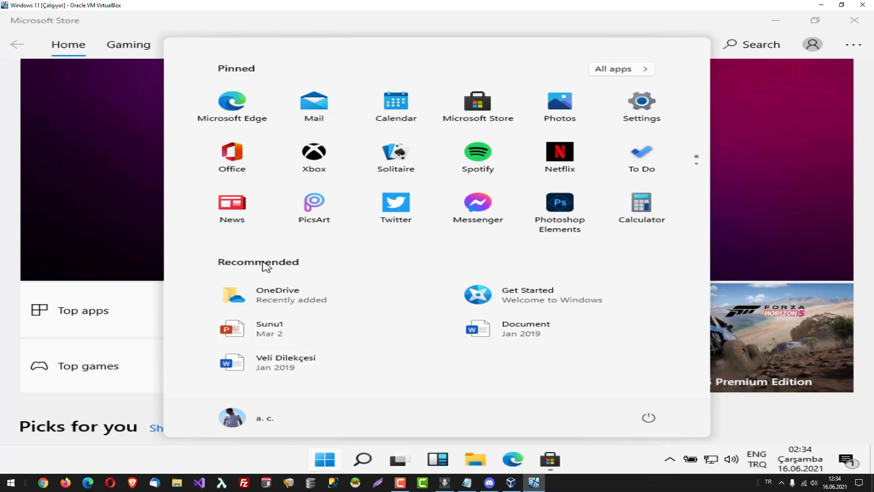
Flip between the two pages of pinned apps and look at the All apps list.
{"action": "left_click", "coordinate": [697, 171]}
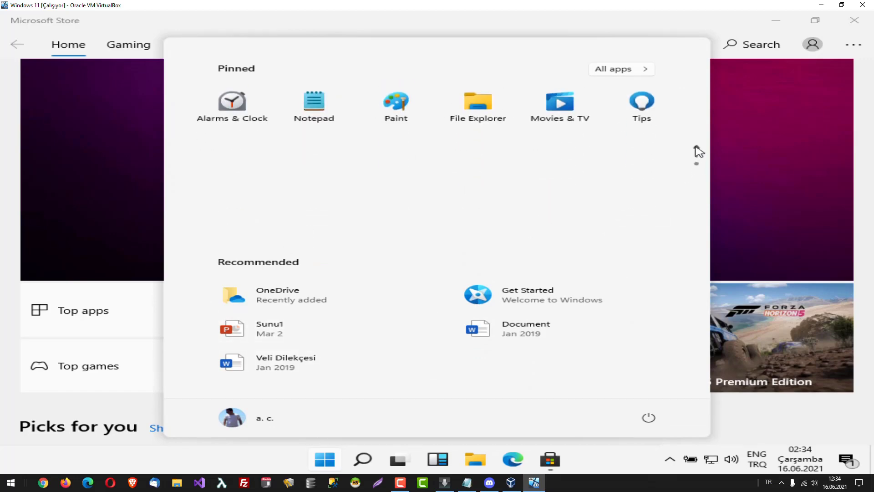
{"action": "left_click", "coordinate": [697, 150]}
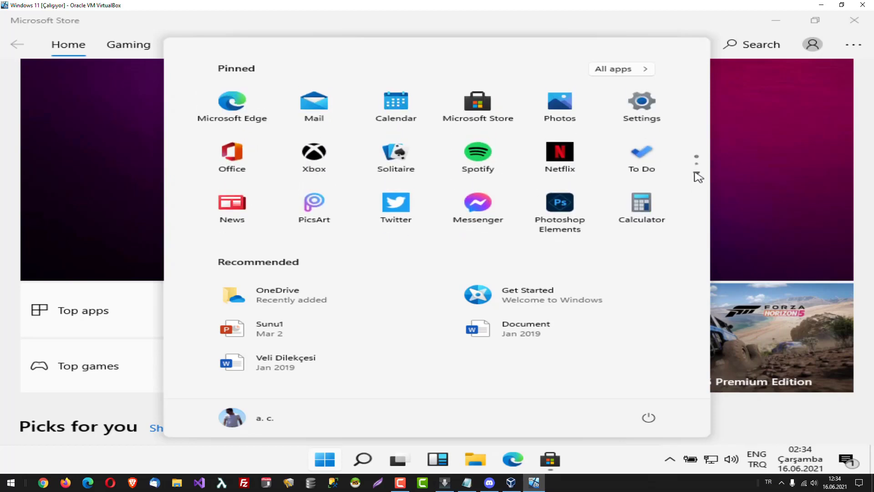
{"action": "left_click", "coordinate": [699, 178]}
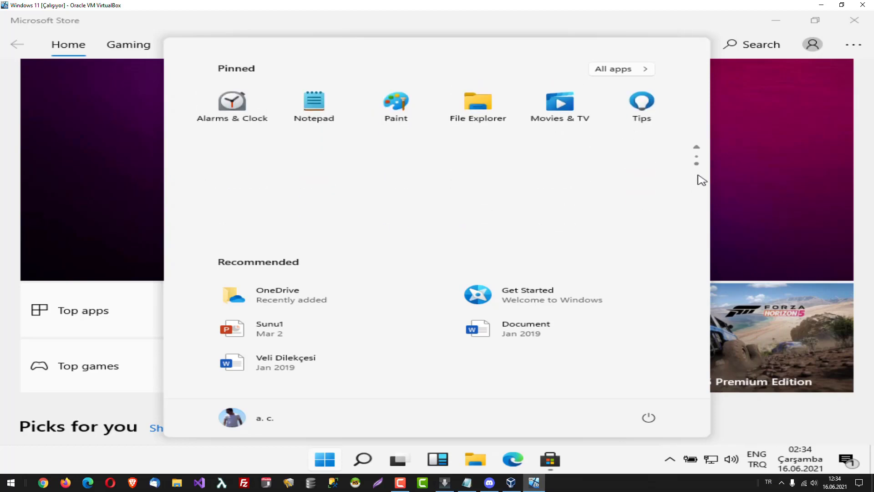
{"action": "left_click", "coordinate": [697, 151]}
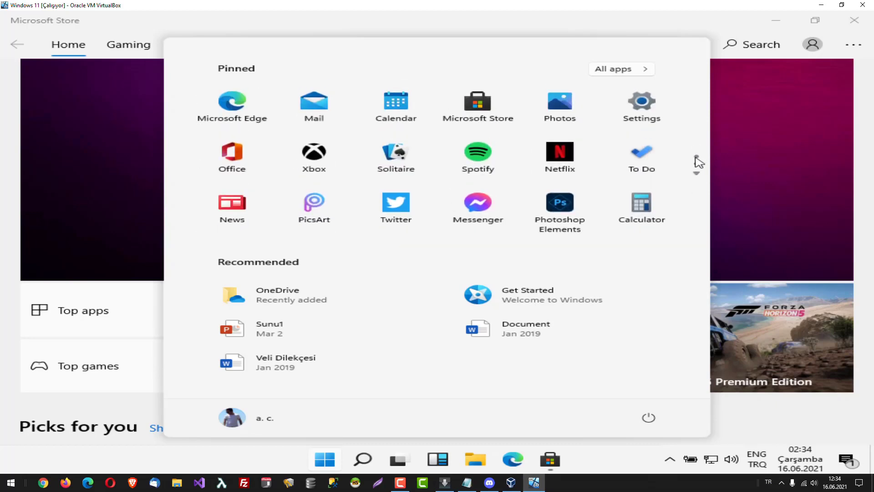
{"action": "left_click", "coordinate": [644, 74]}
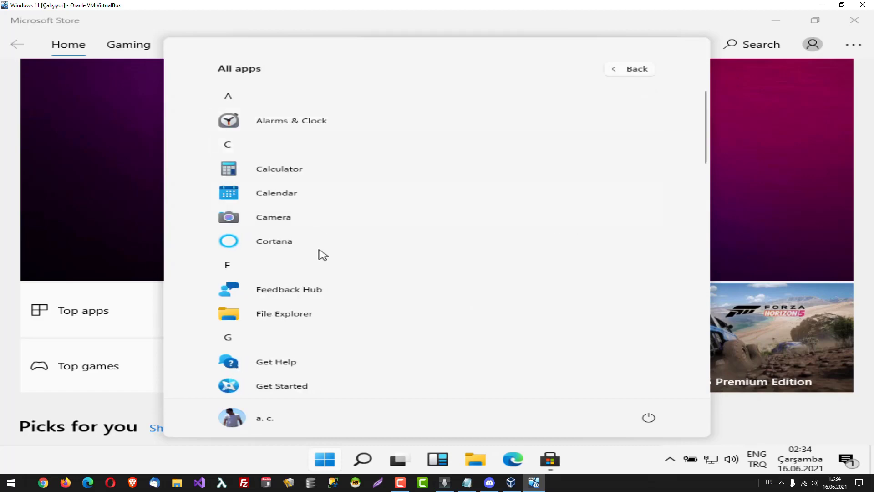
{"action": "left_click", "coordinate": [624, 72]}
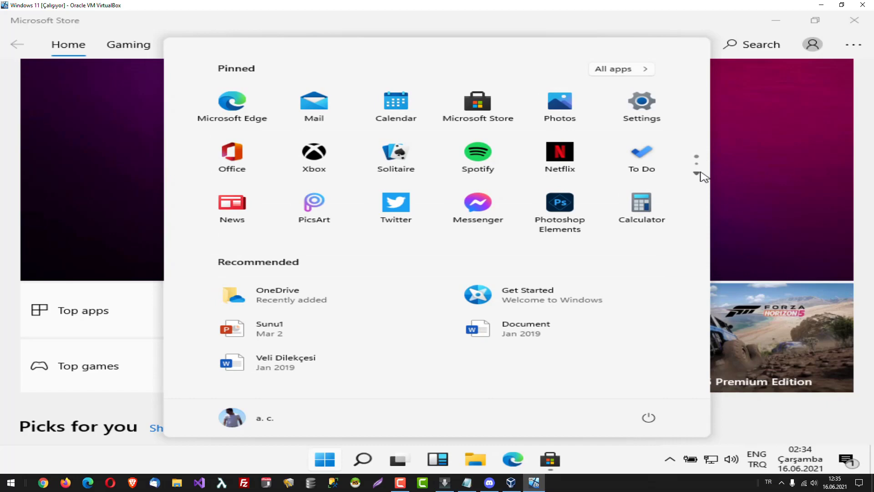
Check the second pinned page again, then dismiss Start and close Microsoft Store.
{"action": "left_click", "coordinate": [701, 176]}
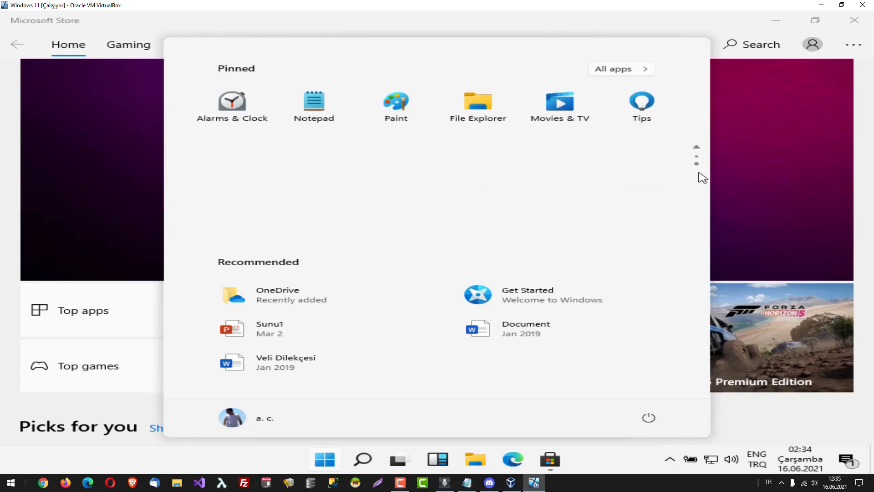
{"action": "left_click", "coordinate": [697, 148]}
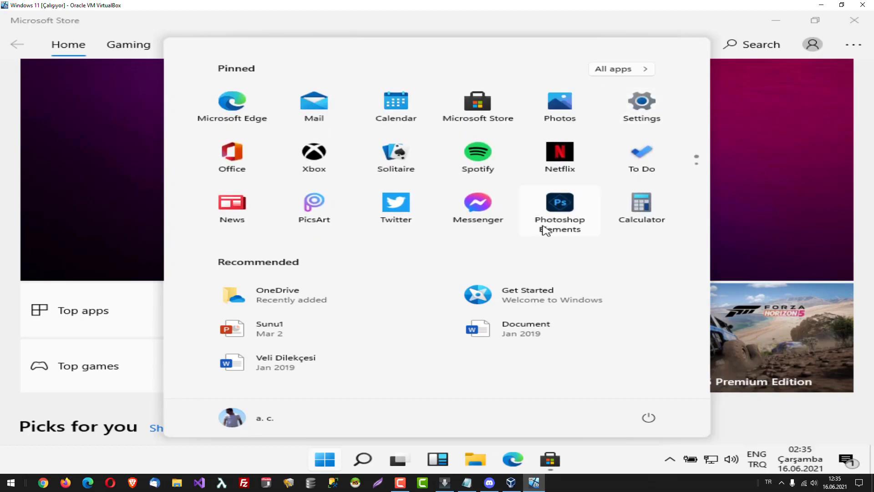
{"action": "left_click", "coordinate": [745, 35]}
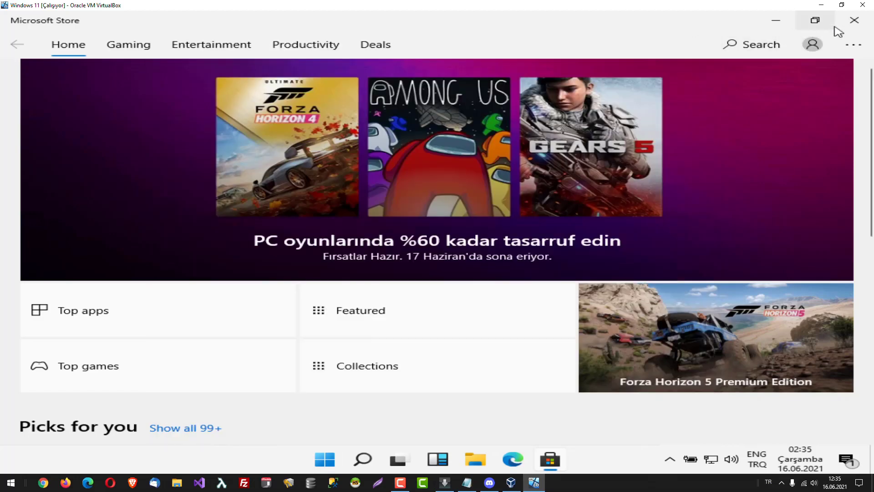
{"action": "left_click", "coordinate": [848, 26]}
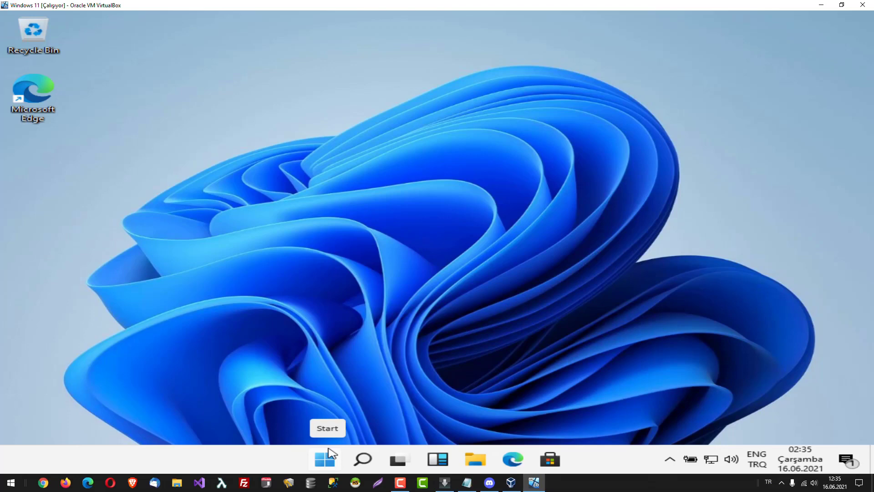
Open and close Start, then try the taskbar's right-click menu at two spots.
{"action": "left_click", "coordinate": [332, 453]}
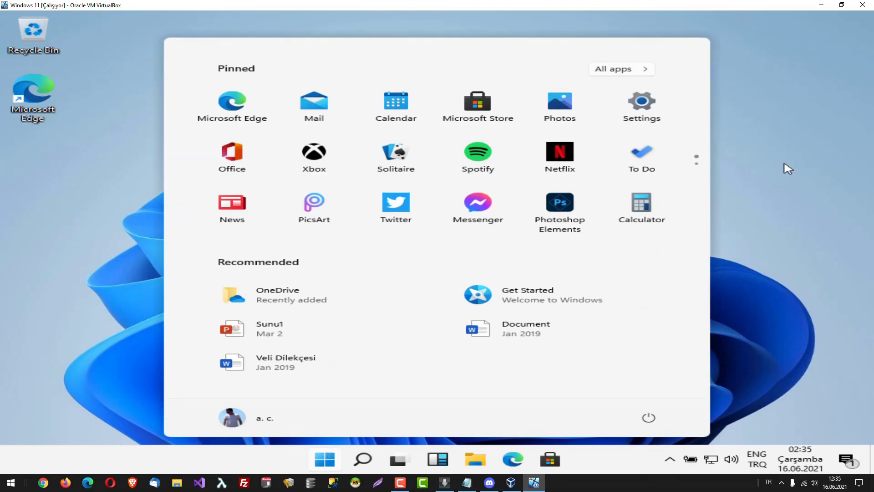
{"action": "left_click", "coordinate": [787, 168]}
{"action": "right_click", "coordinate": [598, 461]}
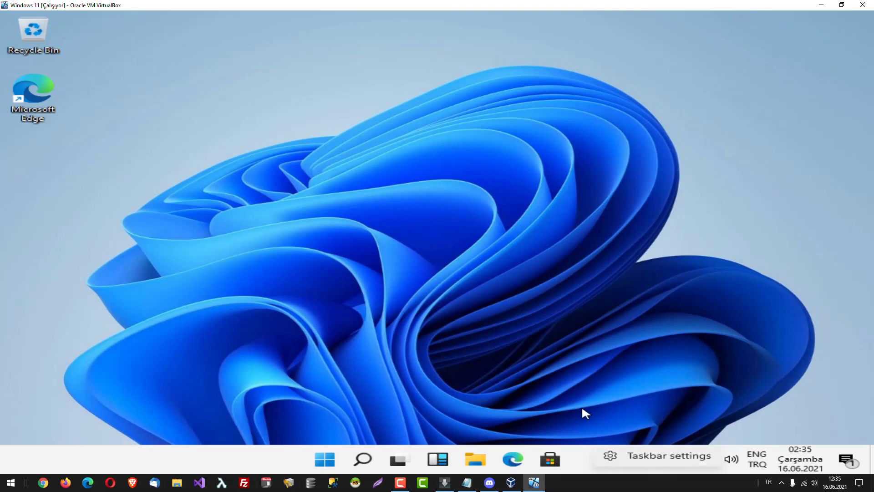
{"action": "right_click", "coordinate": [230, 465]}
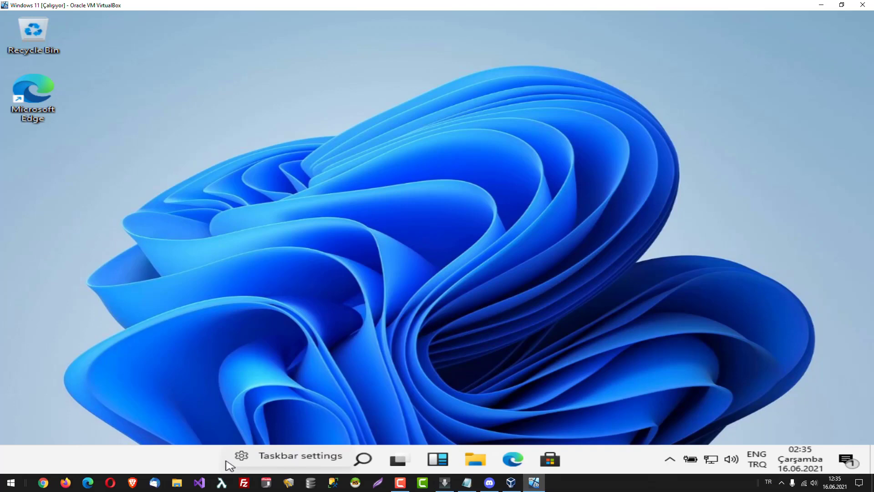
{"action": "left_click", "coordinate": [326, 293]}
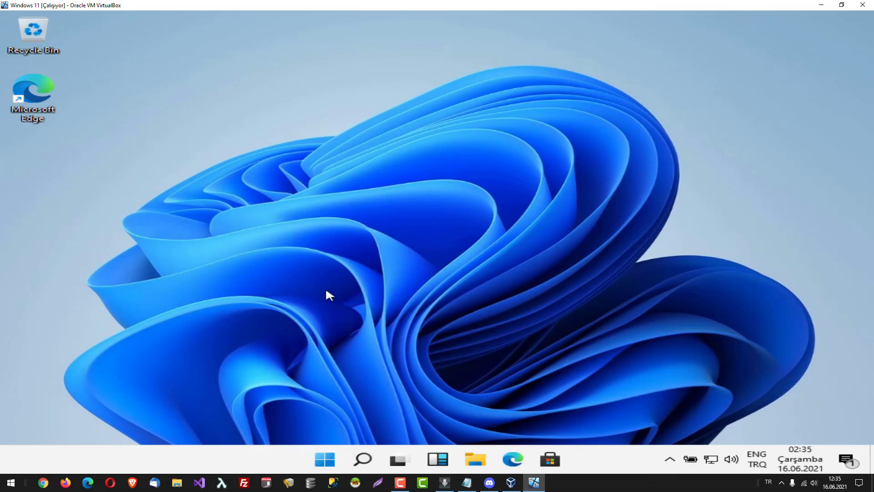
Open Taskbar settings from the taskbar menu, close Settings, and reopen the Start menu.
{"action": "right_click", "coordinate": [249, 462]}
{"action": "left_click", "coordinate": [287, 461]}
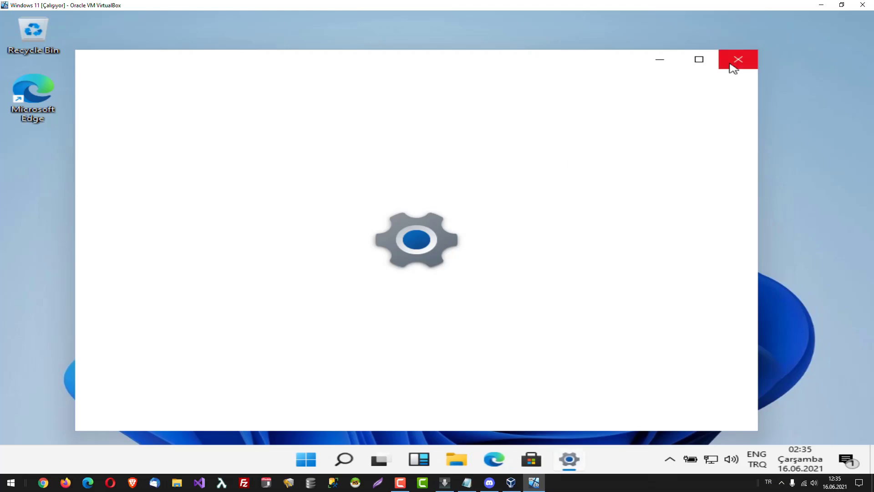
{"action": "left_click", "coordinate": [737, 60]}
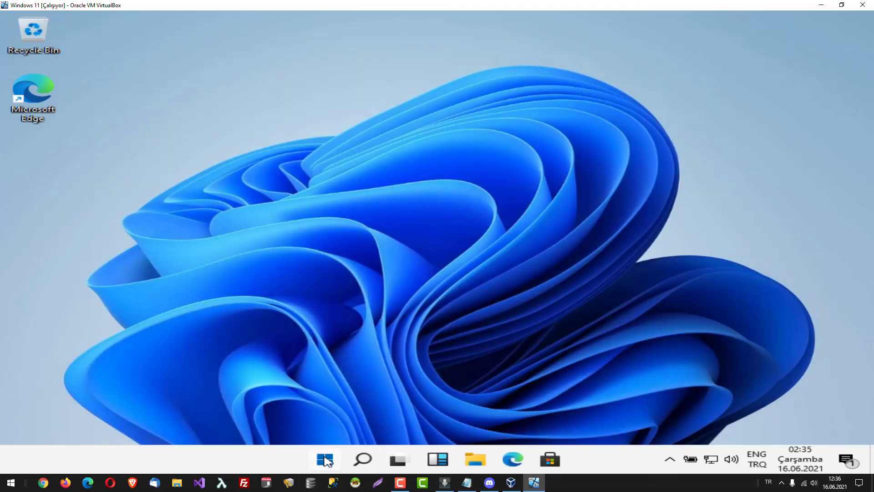
{"action": "left_click", "coordinate": [326, 462]}
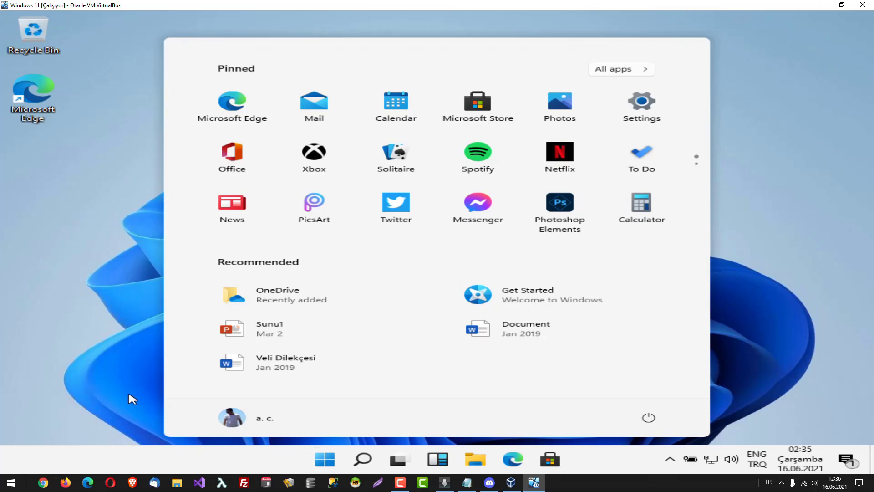
Search 'task manager', fixing a typo, and launch Task Manager from the best match.
{"action": "left_click", "coordinate": [363, 459]}
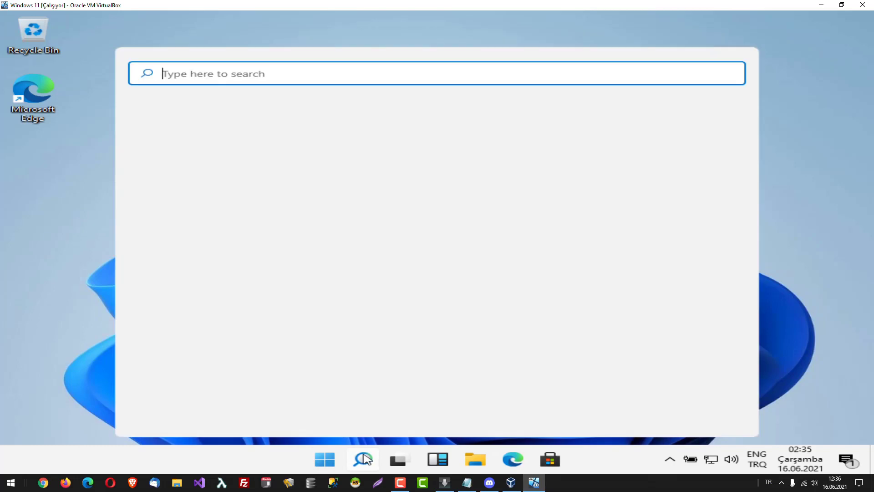
{"action": "type", "text": "yask ma"}
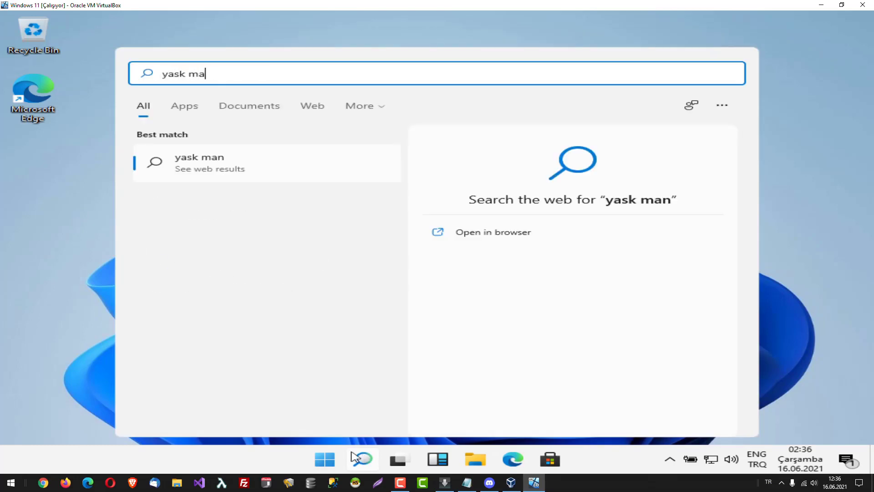
{"action": "key", "text": "BackSpace"}
{"action": "key", "text": "BackSpace"}
{"action": "key", "text": "BackSpace"}
{"action": "key", "text": "BackSpace"}
{"action": "key", "text": "BackSpace"}
{"action": "key", "text": "BackSpace"}
{"action": "key", "text": "BackSpace"}
{"action": "type", "text": "task manager"}
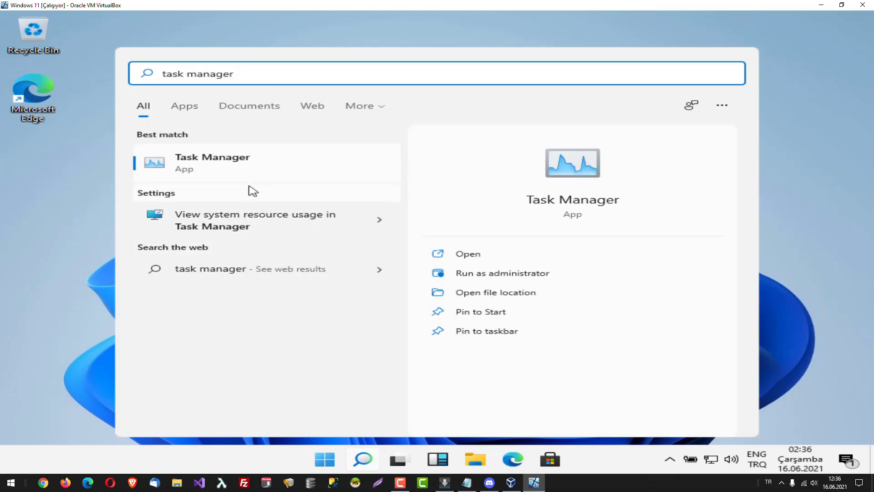
{"action": "left_click", "coordinate": [245, 168]}
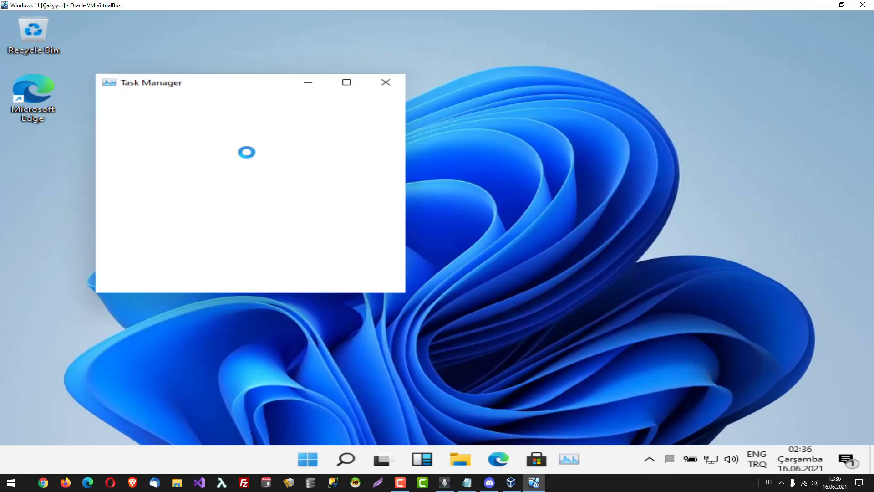
Expand Task Manager to its full view and reposition the window toward the upper left.
{"action": "left_click_drag", "start_coordinate": [242, 88], "coordinate": [403, 117]}
{"action": "left_click", "coordinate": [317, 314]}
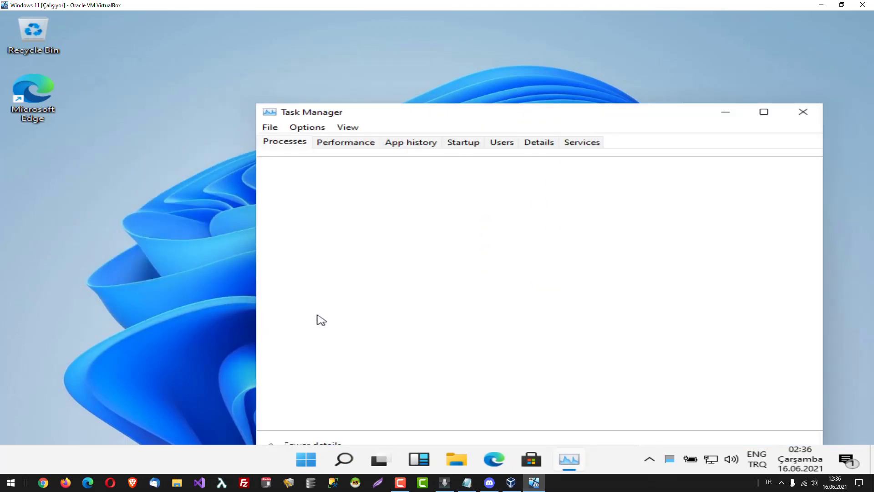
{"action": "left_click_drag", "start_coordinate": [454, 115], "coordinate": [355, 37]}
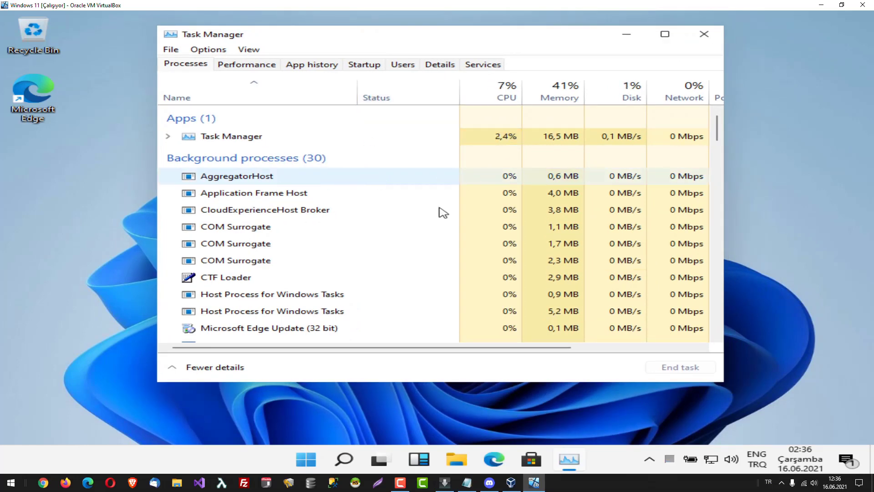
Browse the App history, Startup, Users and Details tabs, then close Task Manager.
{"action": "left_click", "coordinate": [312, 64]}
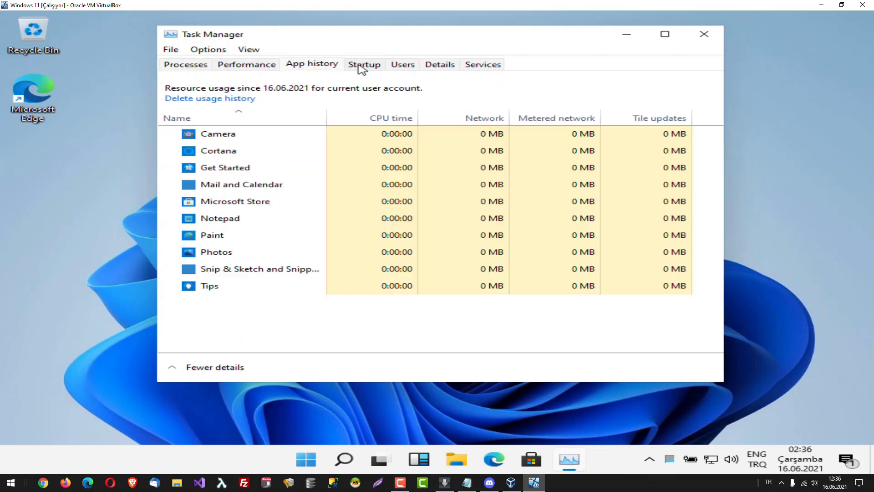
{"action": "left_click", "coordinate": [362, 68]}
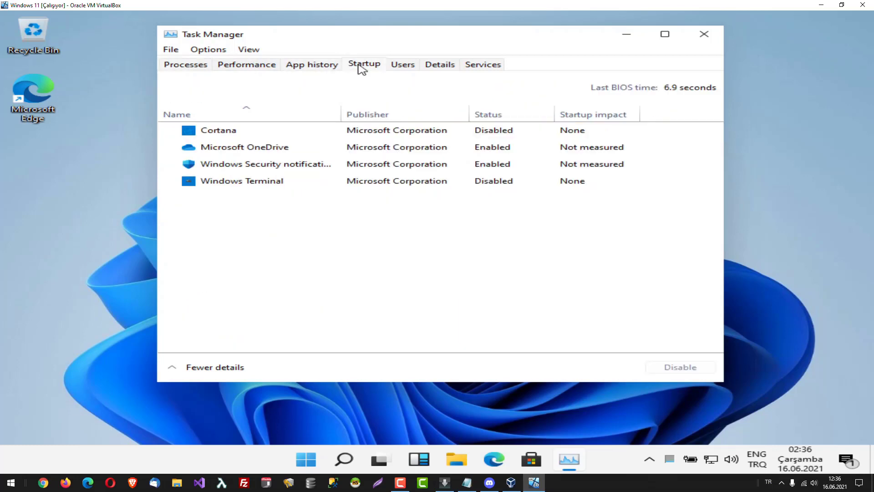
{"action": "left_click", "coordinate": [416, 70]}
{"action": "left_click", "coordinate": [442, 70]}
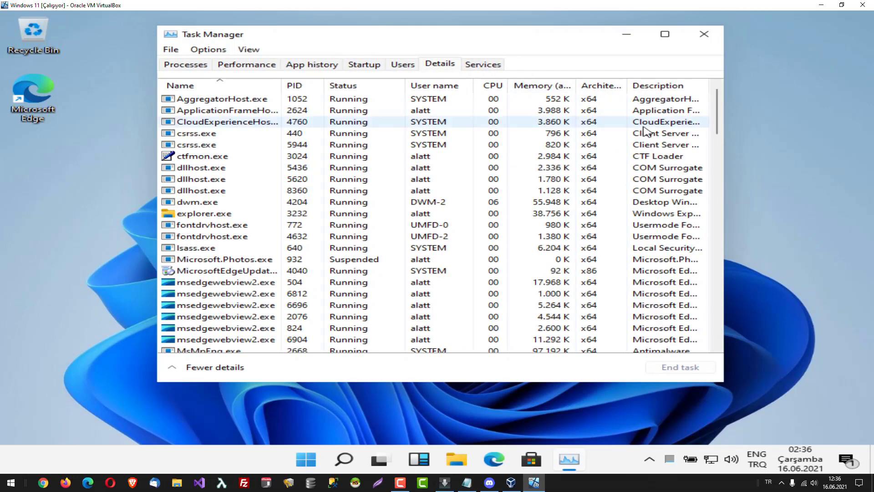
{"action": "left_click", "coordinate": [704, 40]}
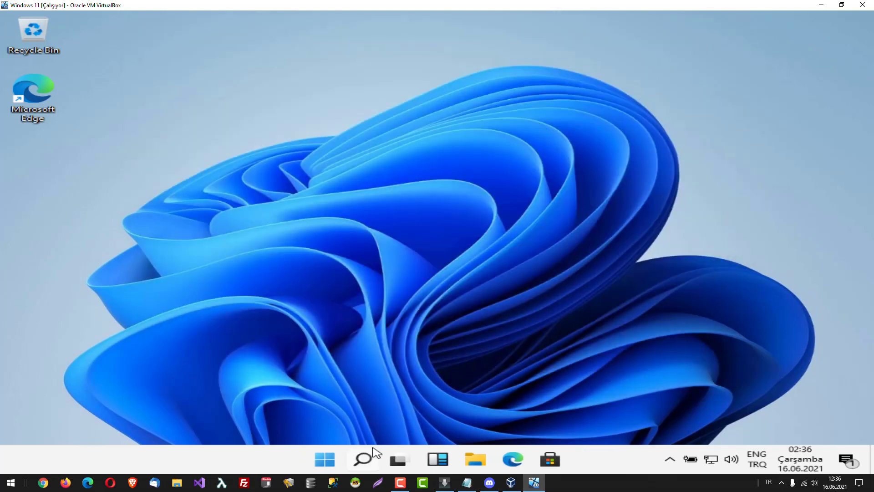
Search 'dark mode' and open the Color settings result.
{"action": "left_click", "coordinate": [363, 458]}
{"action": "type", "text": "da"}
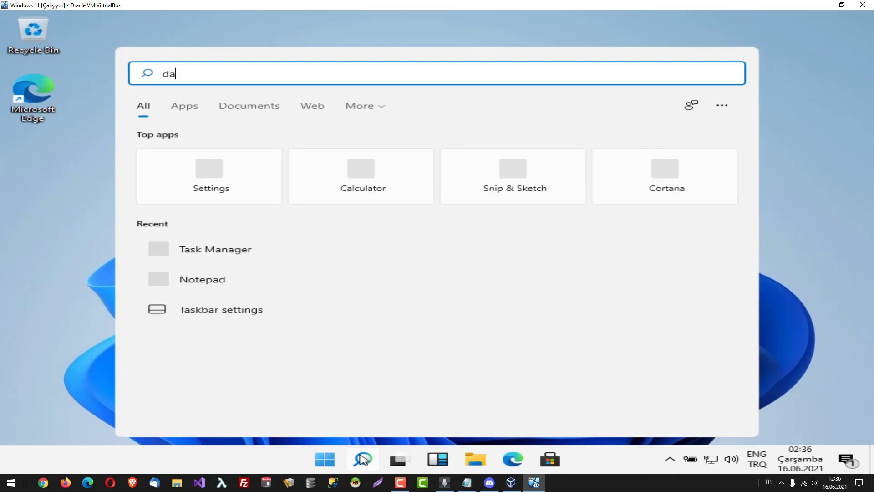
{"action": "type", "text": "rk mode"}
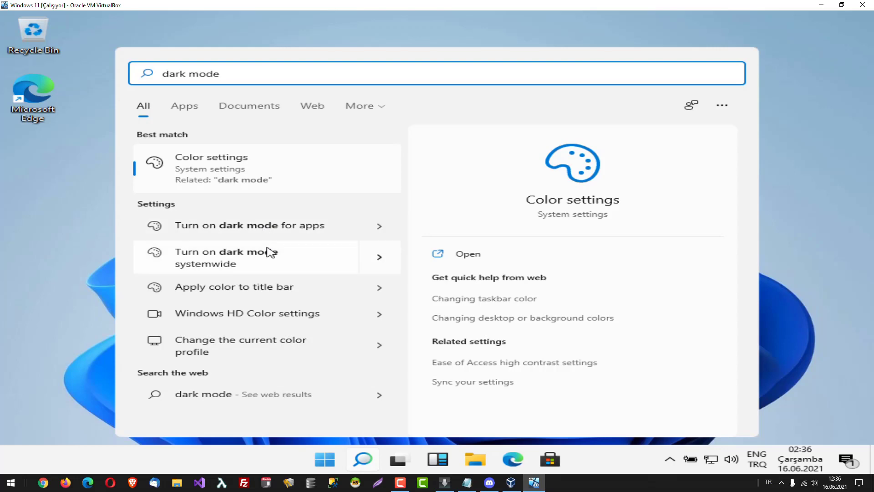
{"action": "left_click", "coordinate": [287, 261]}
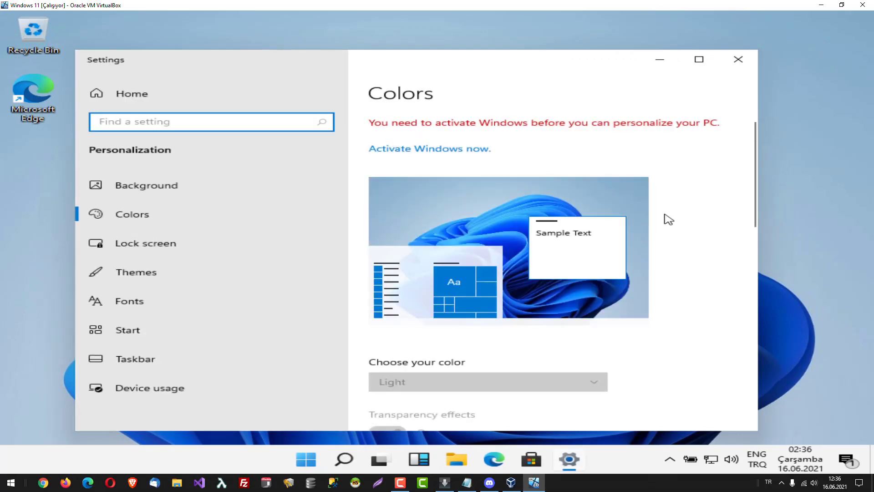
Maximize Settings, browse the Lock screen, Colors, Themes and Device usage pages, then close it.
{"action": "left_click", "coordinate": [699, 60]}
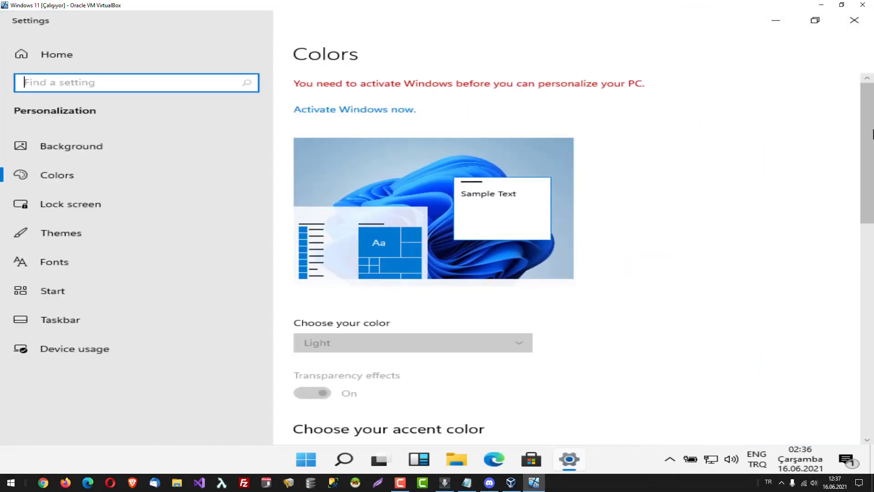
{"action": "left_click_drag", "start_coordinate": [871, 123], "coordinate": [872, 345]}
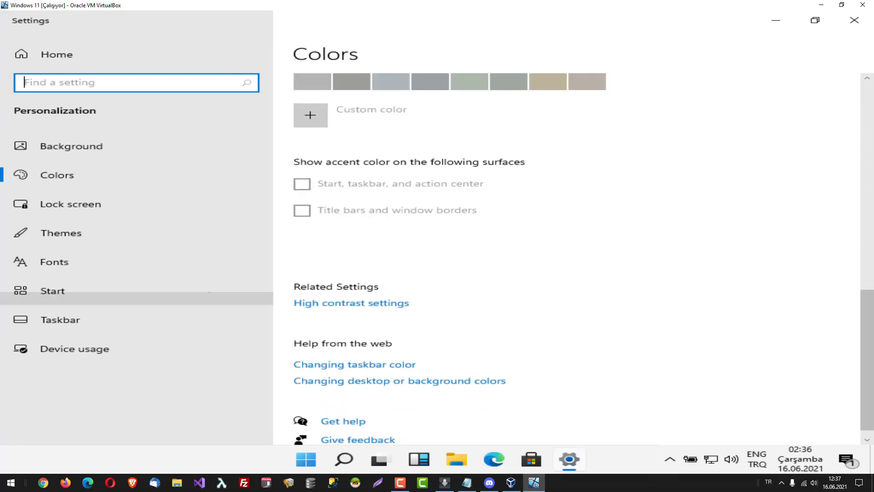
{"action": "left_click", "coordinate": [69, 204]}
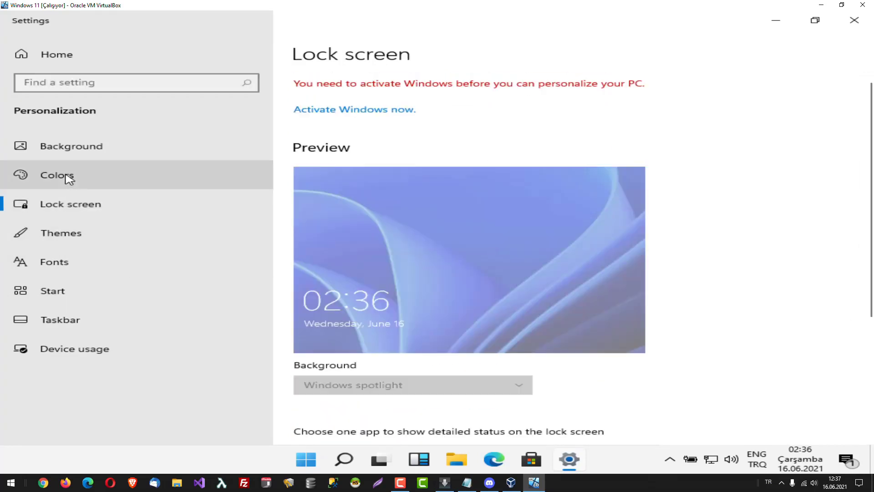
{"action": "left_click", "coordinate": [68, 178]}
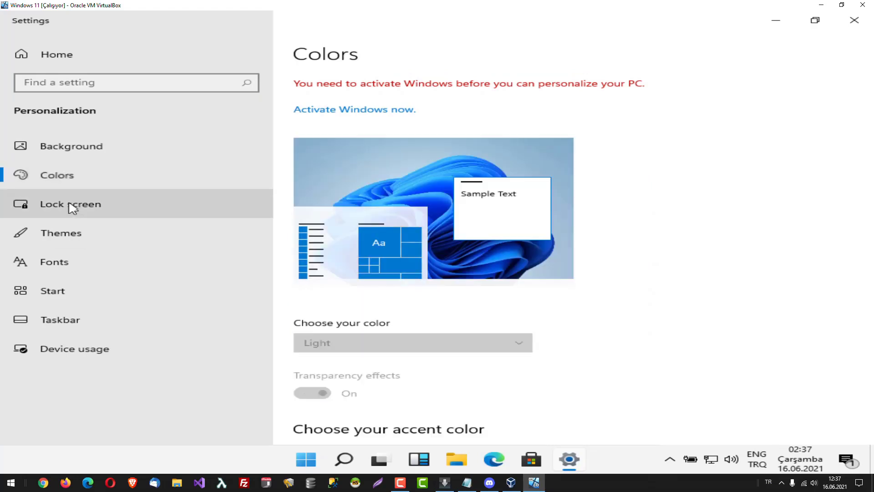
{"action": "left_click", "coordinate": [75, 242]}
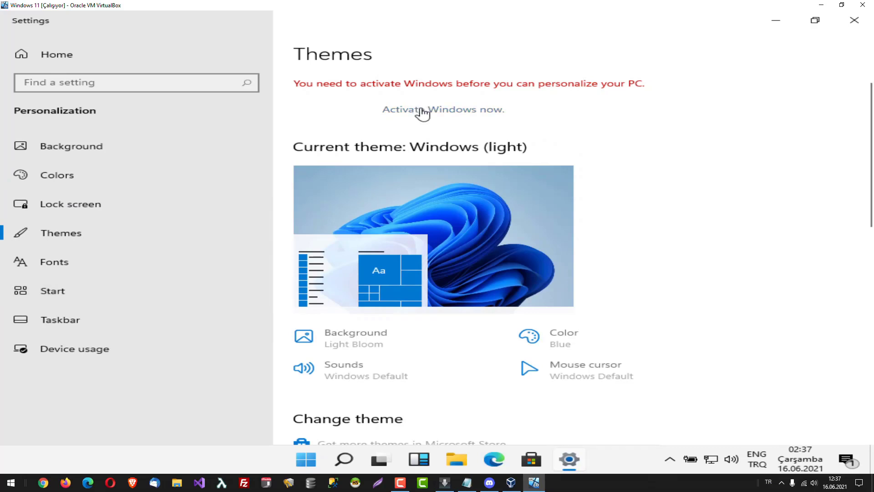
{"action": "left_click", "coordinate": [71, 349]}
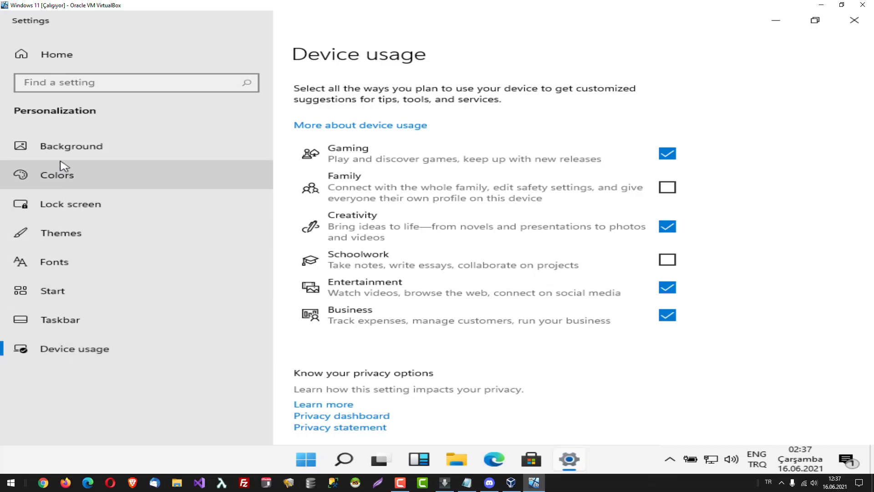
{"action": "left_click", "coordinate": [870, 20]}
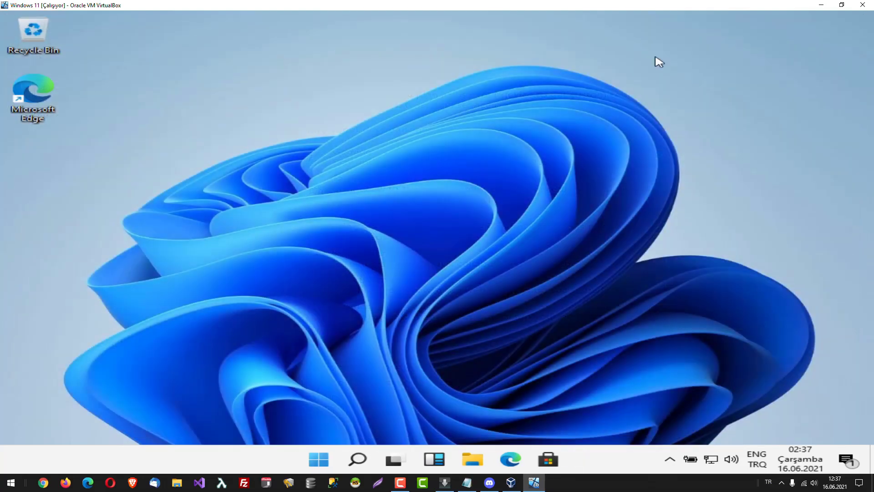